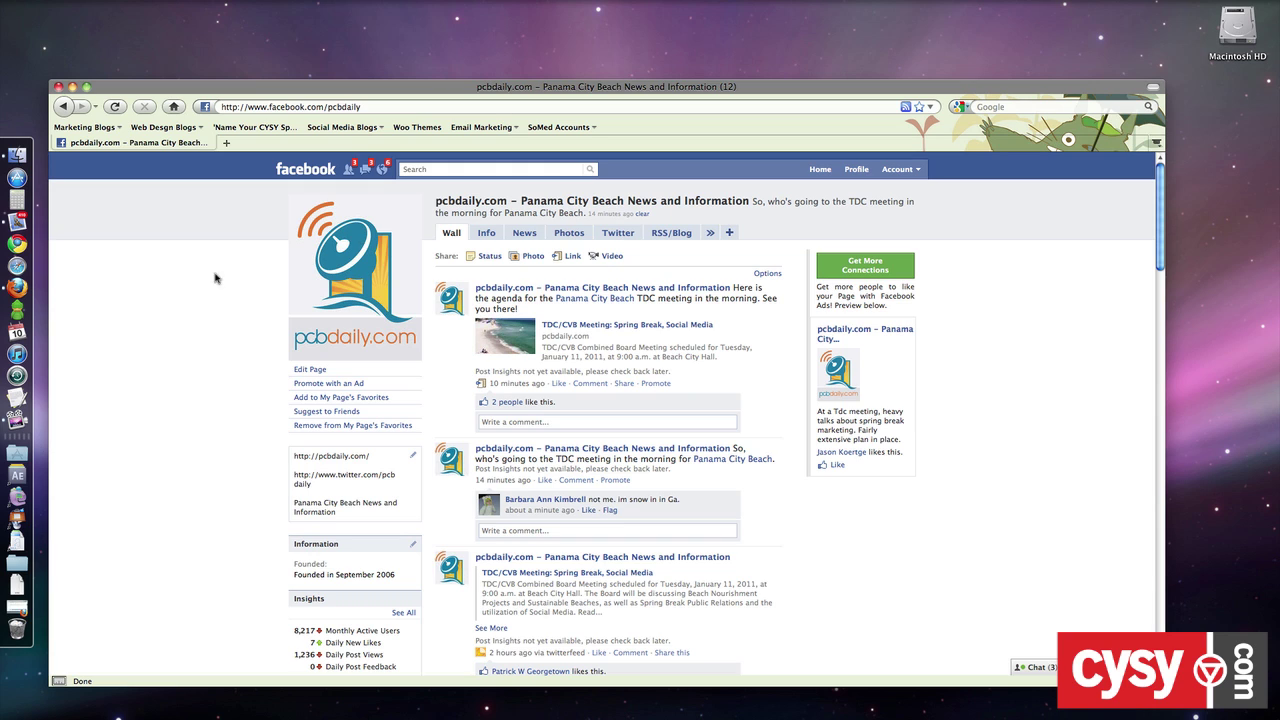
Start a status update on the pcbdaily.com page wall with the text "Did you know that Shipwreck".
mouse_move(296, 290)
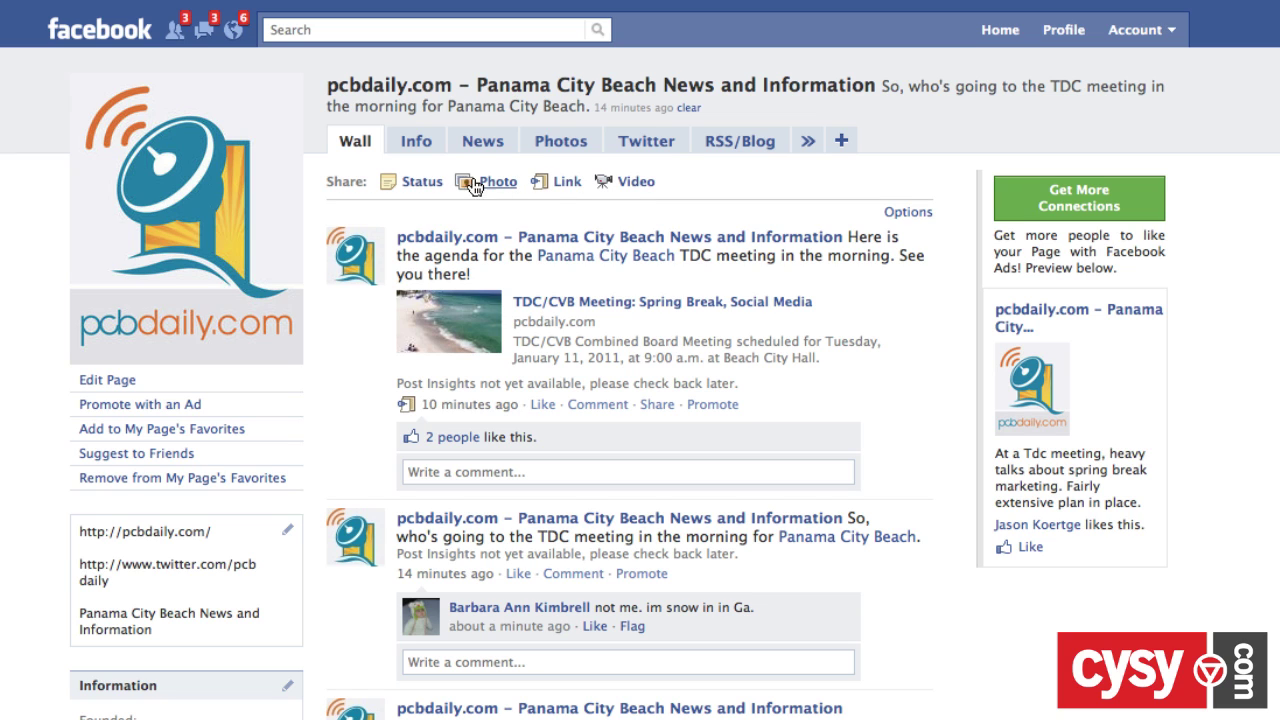
left_click(422, 182)
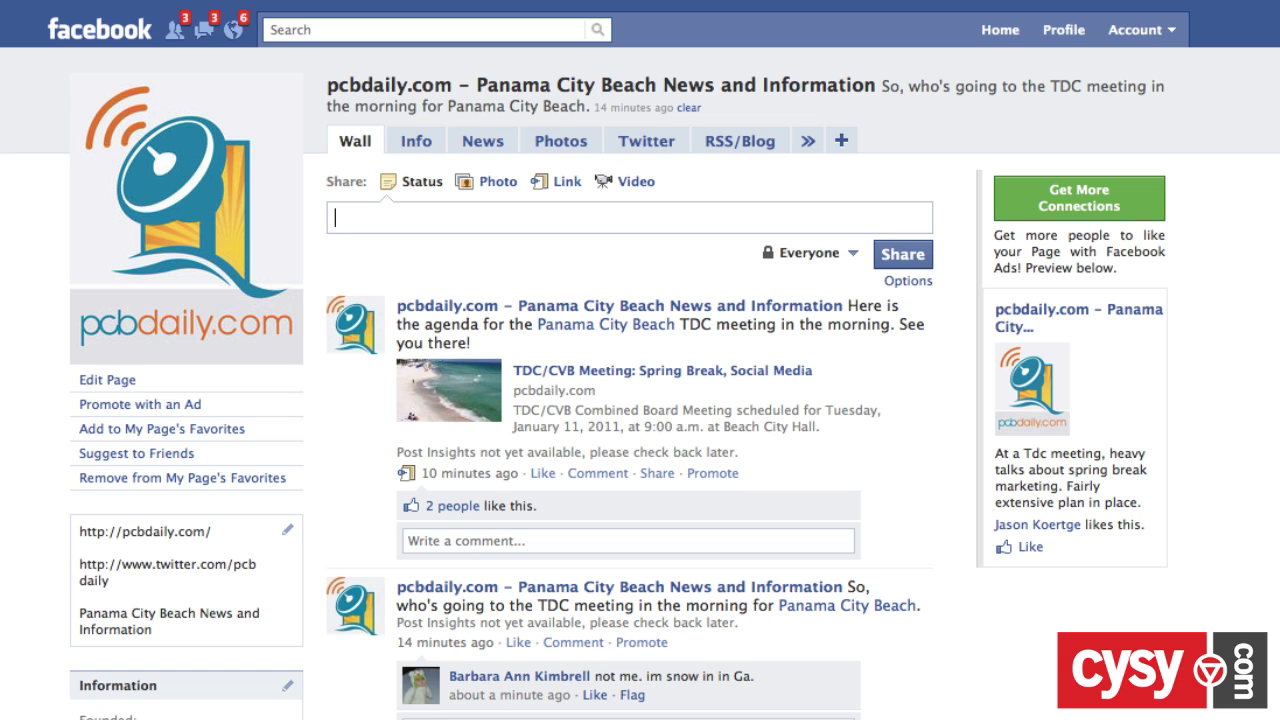
type("Did you know")
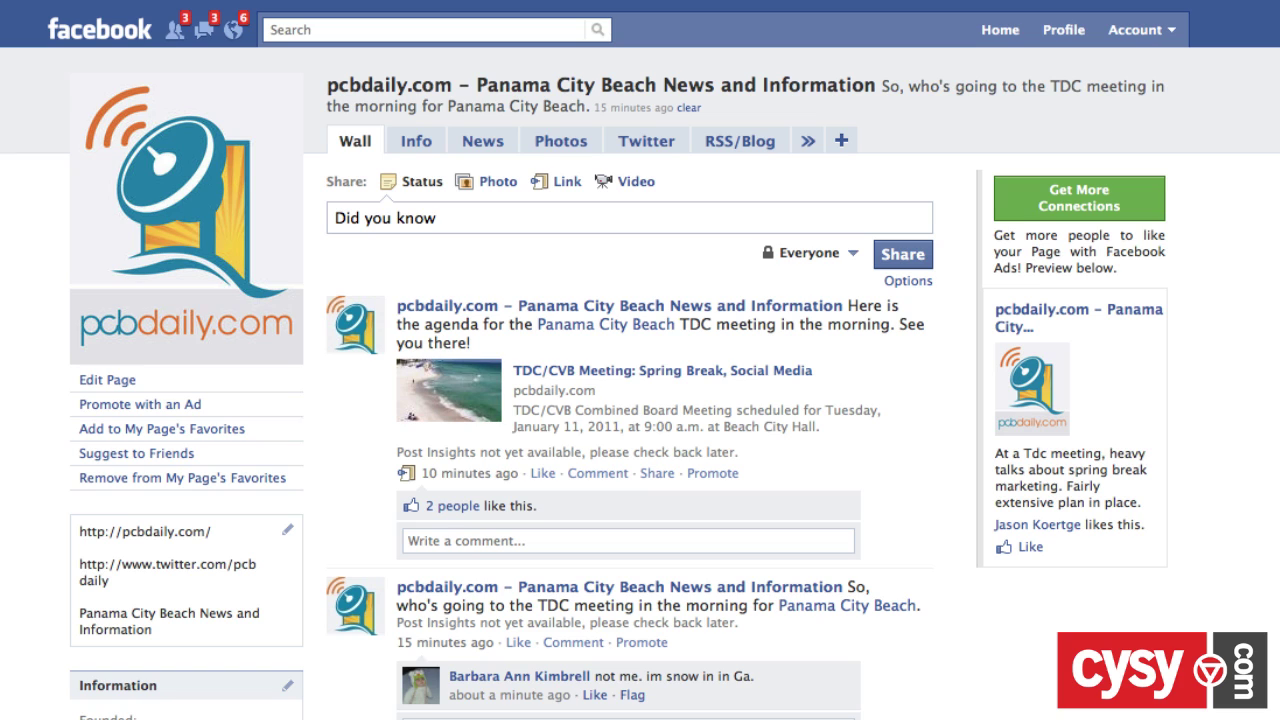
type(" that Shipwreck")
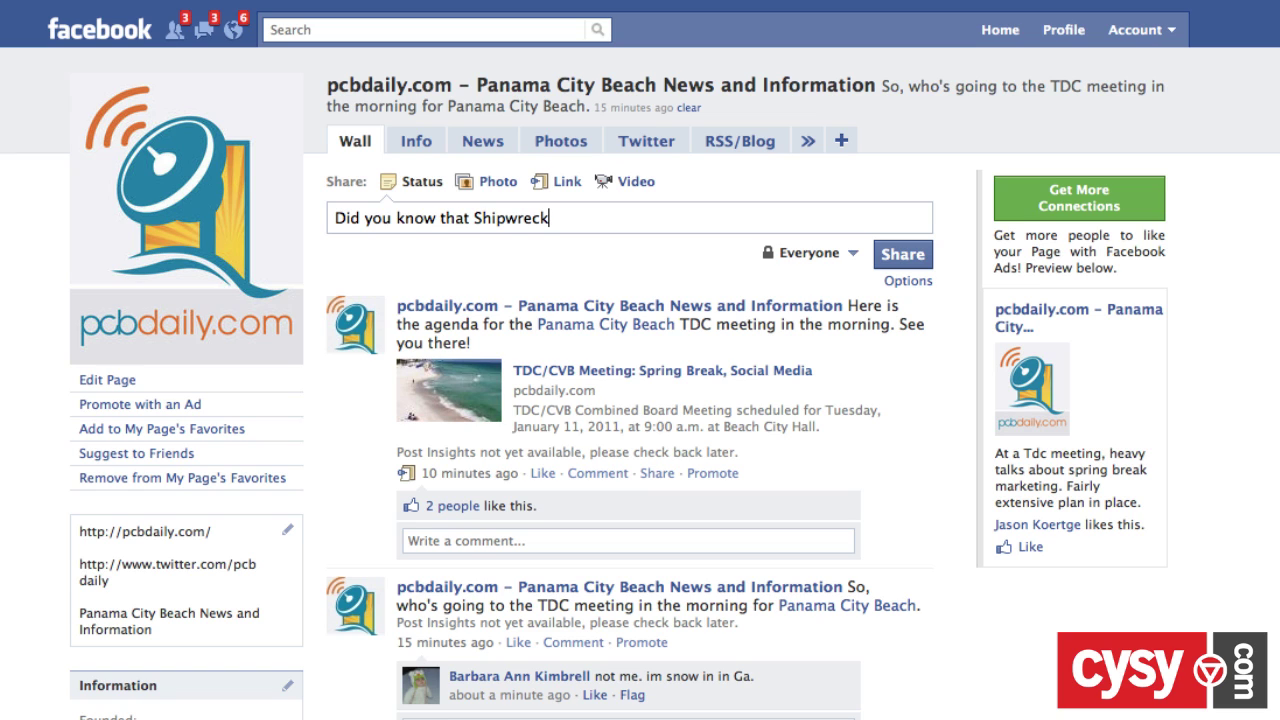
Replace the word "Shipwreck" with a tag of the Shipwreck Island Water Park page and continue the status with "is opening in just".
key("BackSpace")
key("BackSpace")
key("BackSpace")
key("BackSpace")
key("BackSpace")
key("BackSpace")
key("BackSpace")
key("BackSpace")
key("BackSpace")
type("@shipwre")
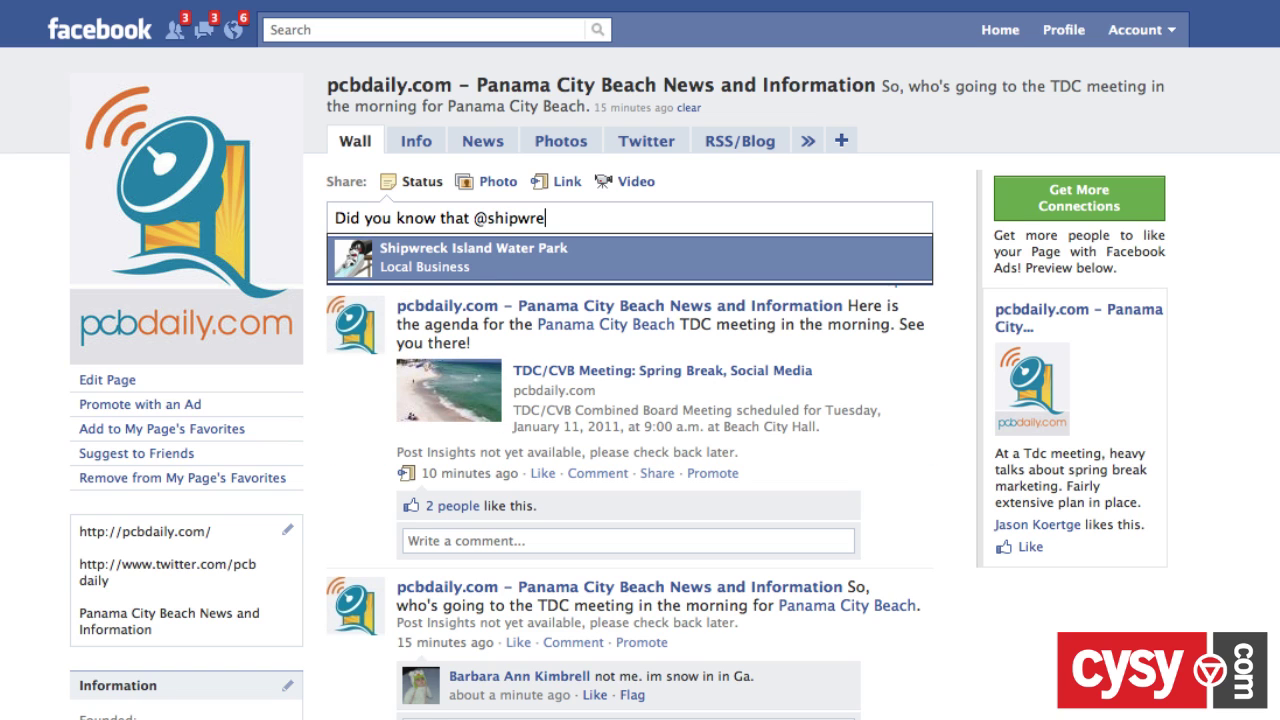
type("ck isla")
key("Return")
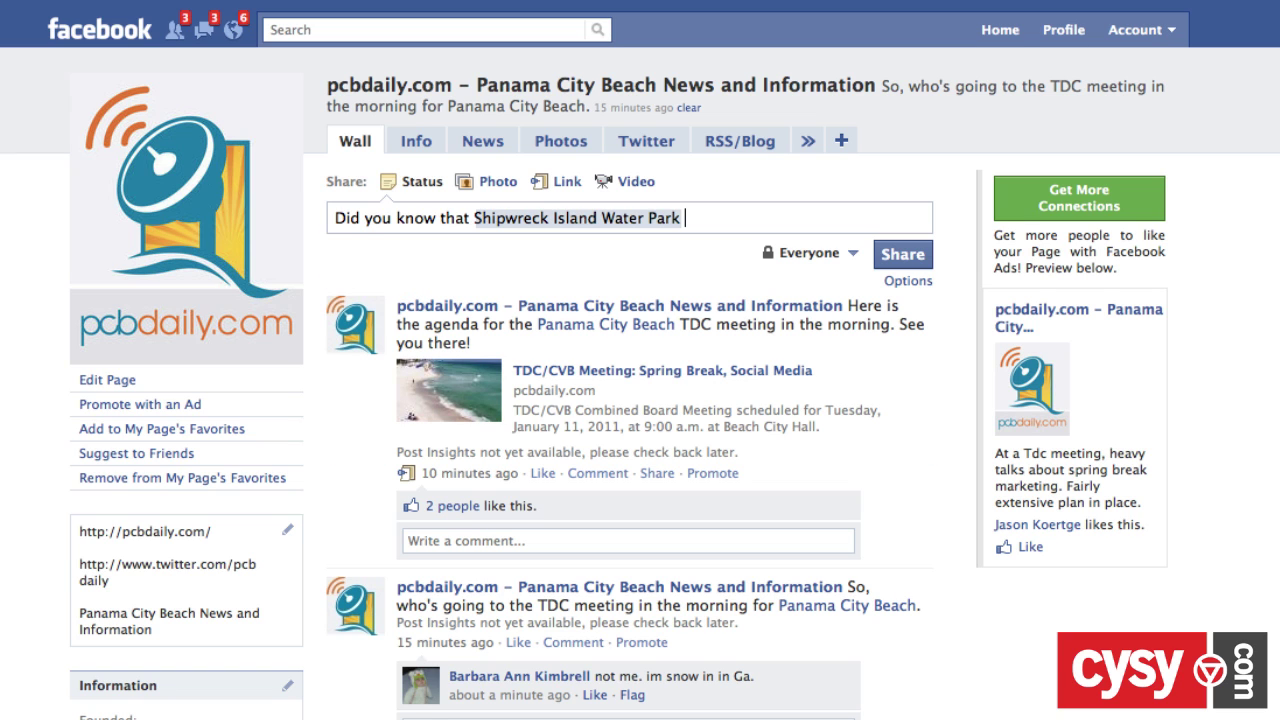
type("is opening")
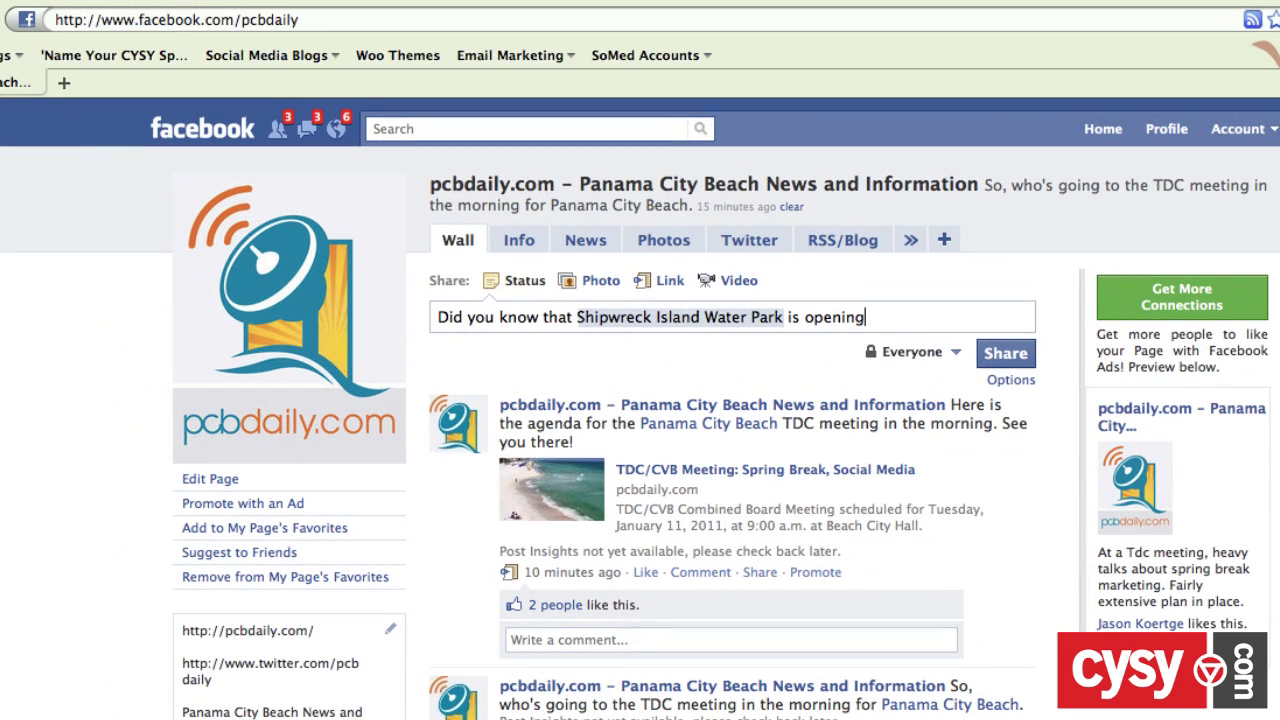
type(" in just")
Open the Shipwreck Island Water Park page, facebook.com/shipwreckisland, in a new browser tab to check its opening countdown.
key("super+t")
type("facebook")
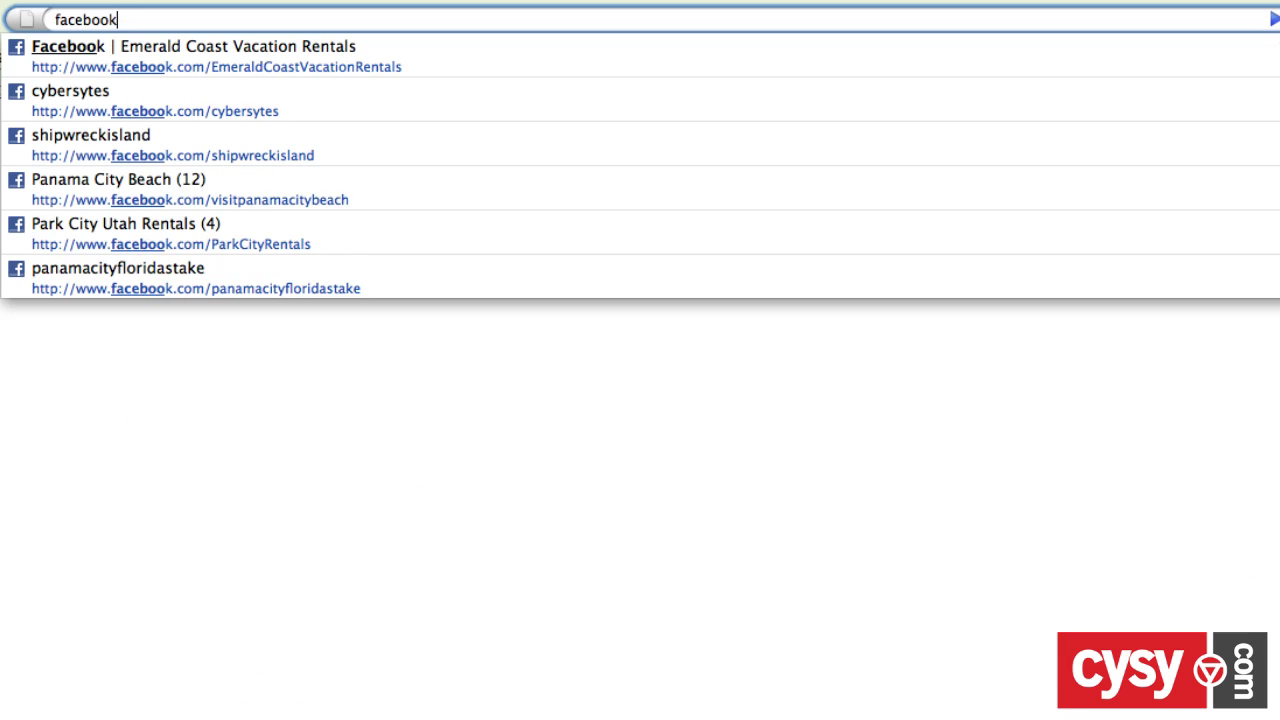
type(".com/ship")
key("BackSpace")
type("shipwre")
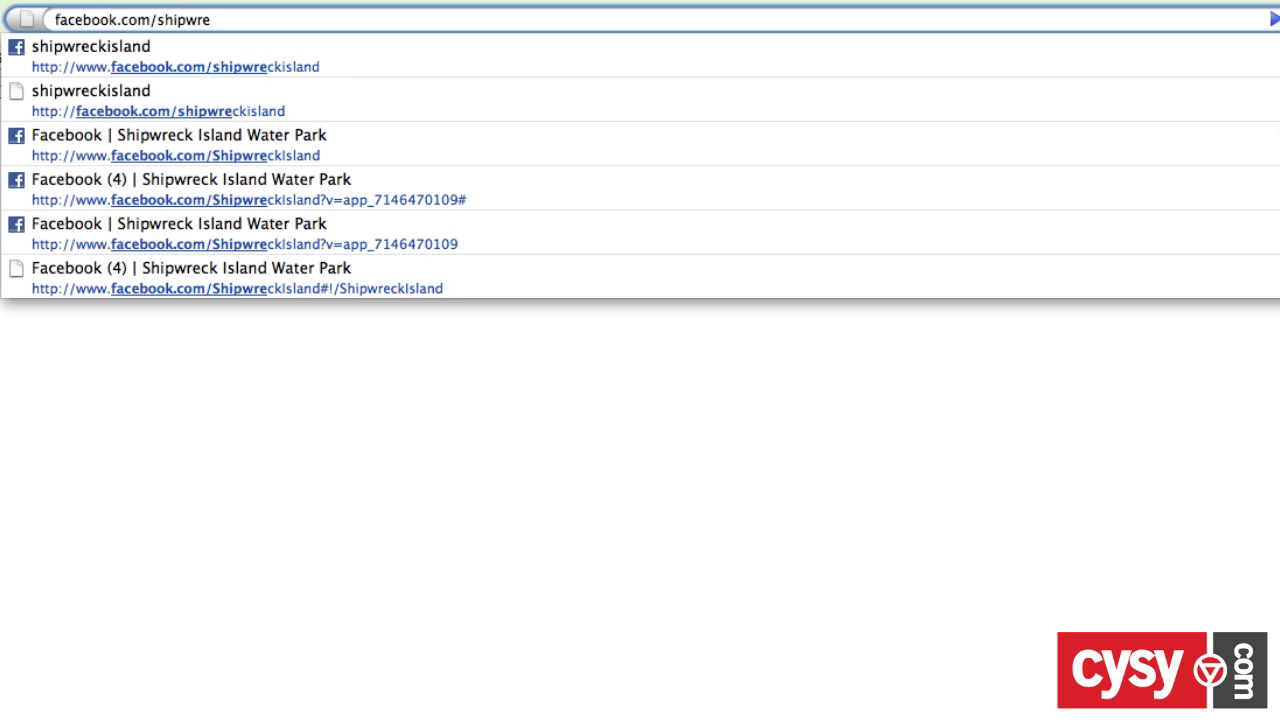
key("Return")
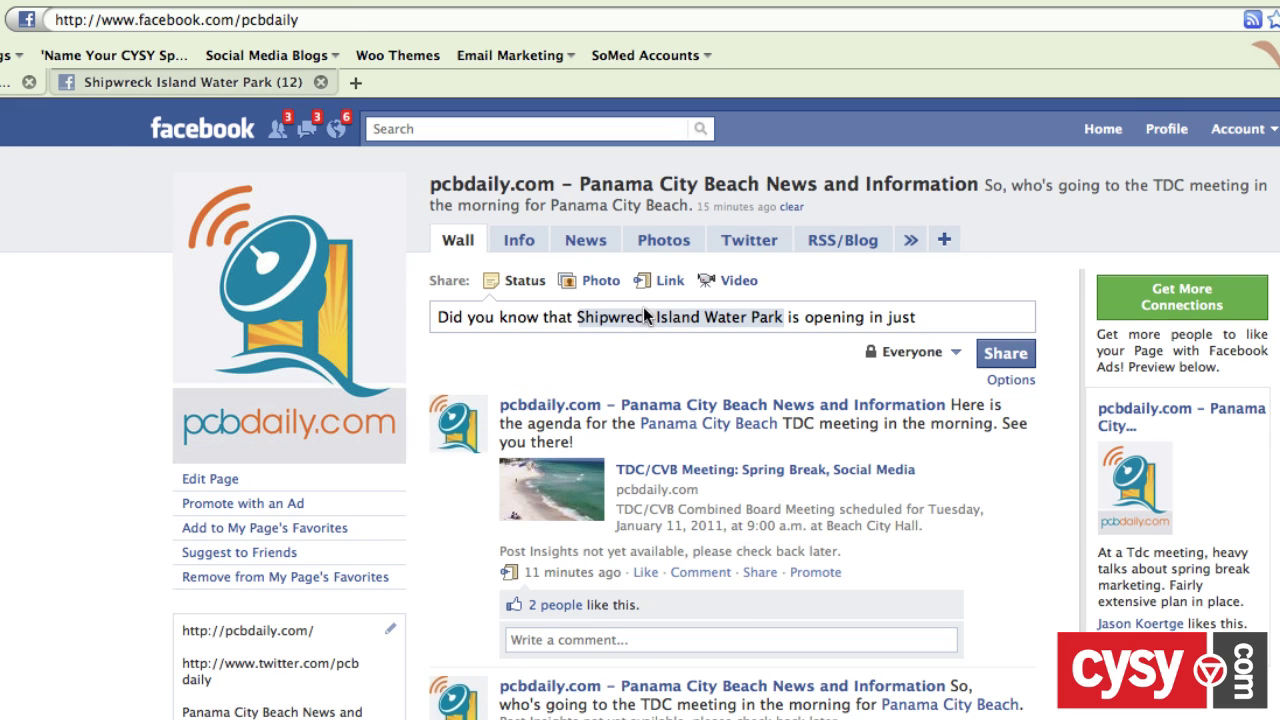
Finish the pcbdaily.com status with "over 100 days? What's your favorite thing about the park?".
left_click(984, 318)
type("over 100 days")
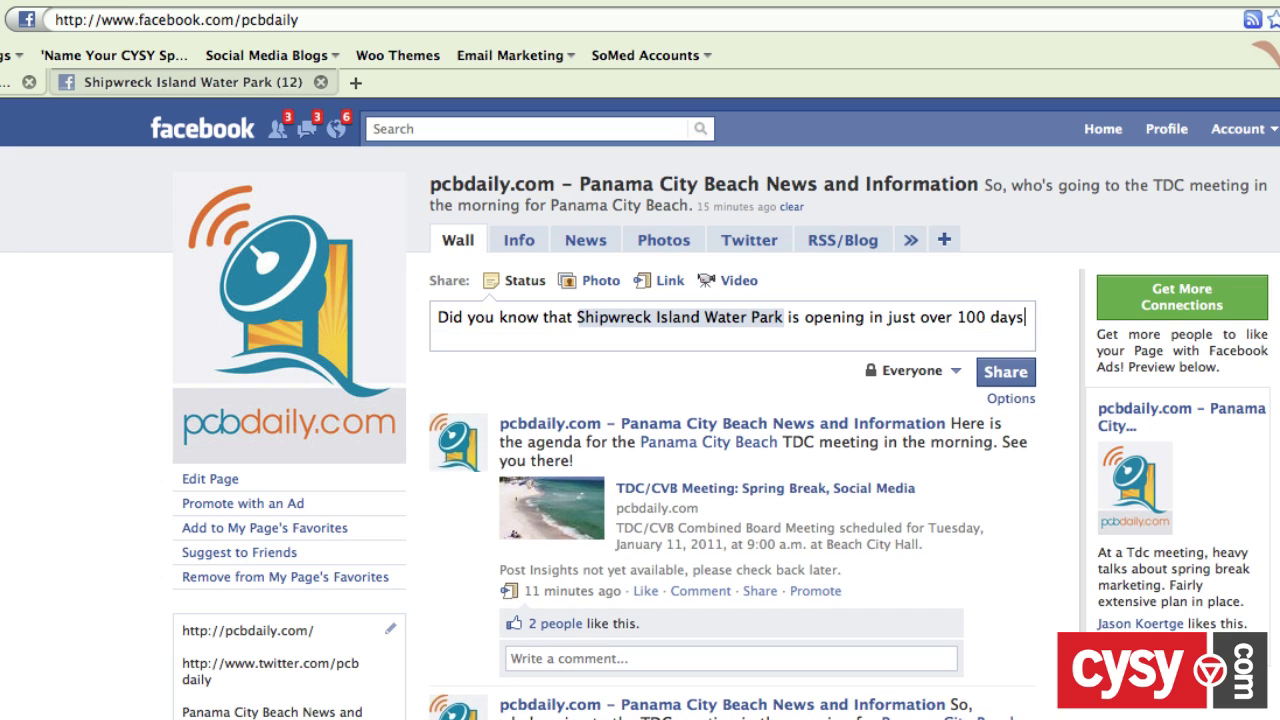
type("?  What's you")
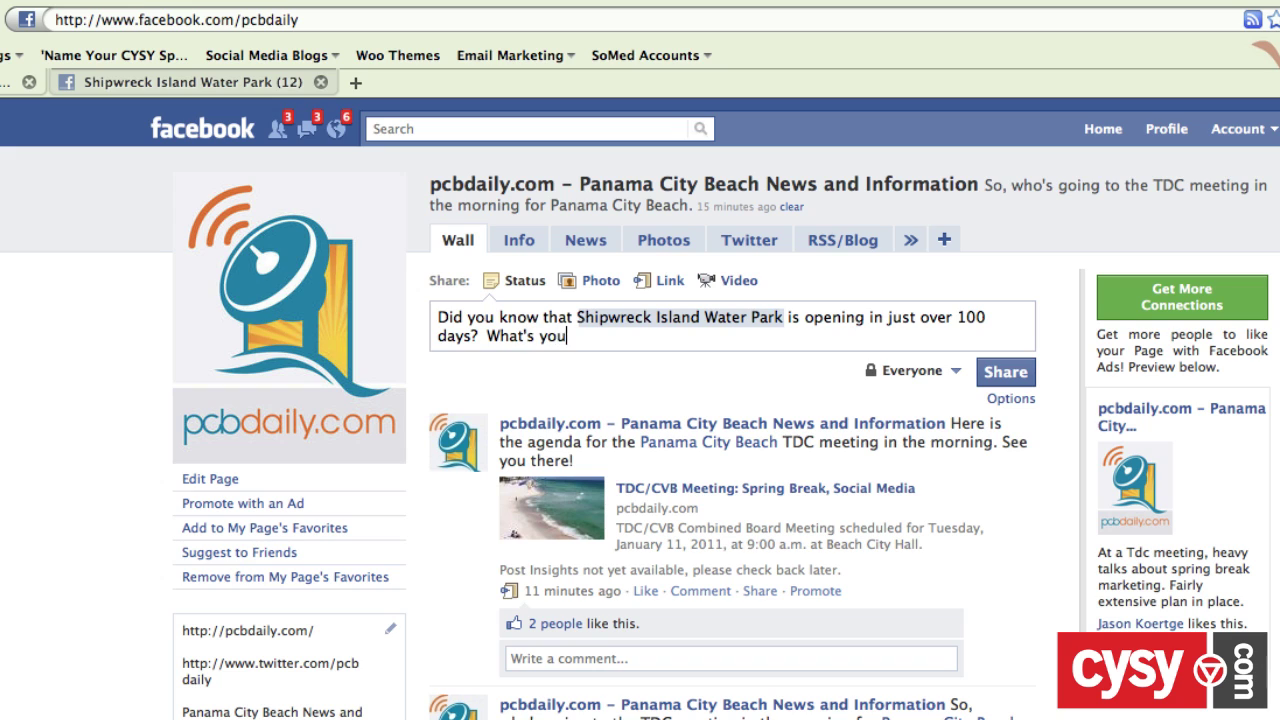
type("r favorite thing a")
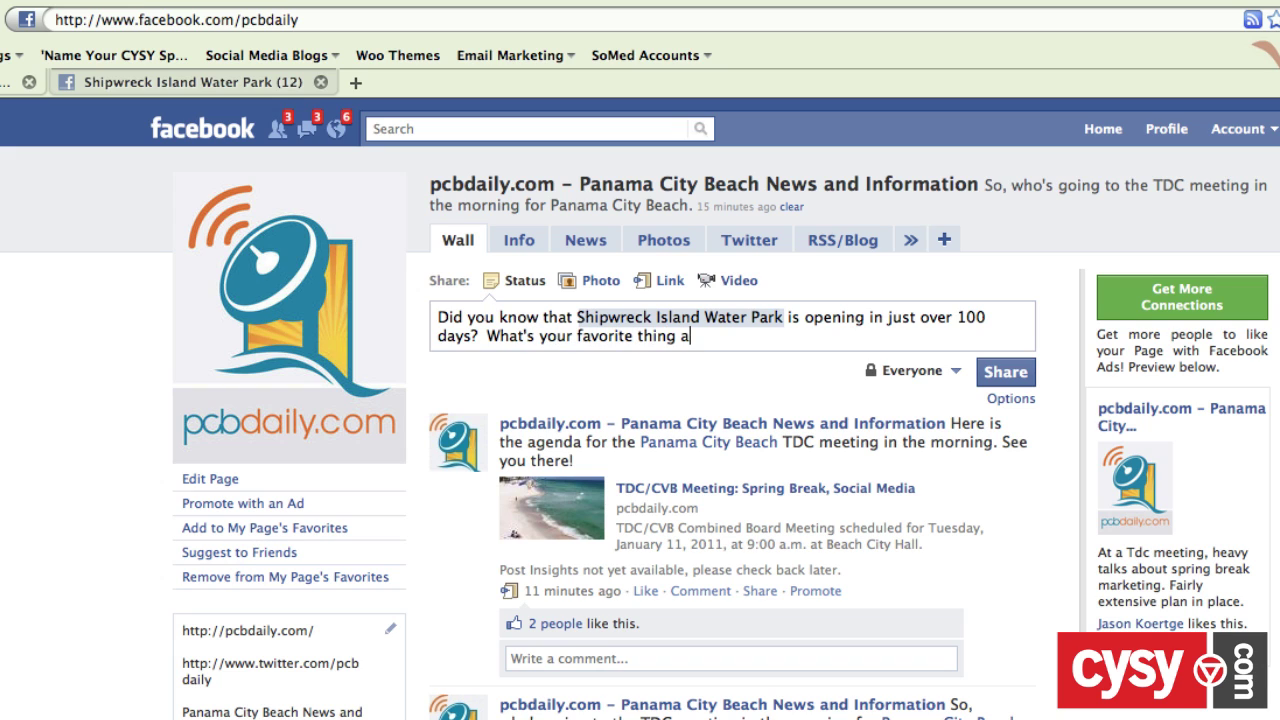
type("bout the park?")
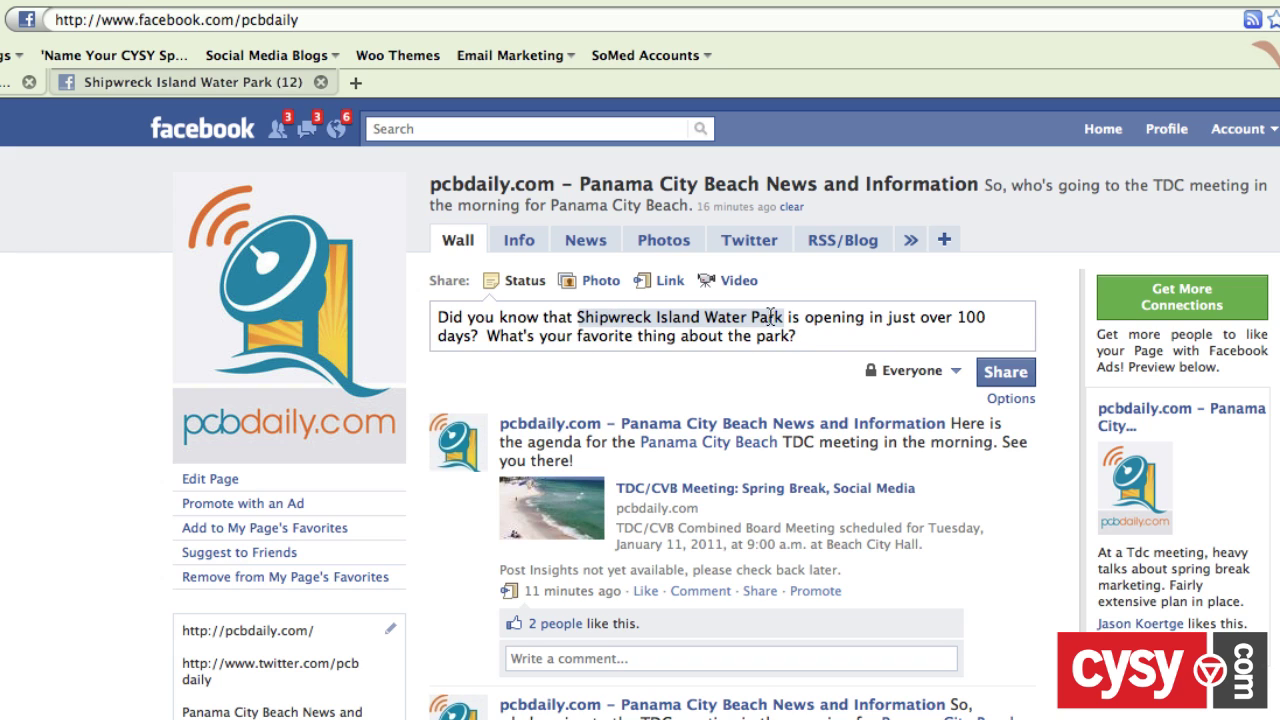
Re-enter the Shipwreck Island Water Park tag in the status using an @ mention and share the post.
left_click_drag(784, 316, 577, 317)
type("@")
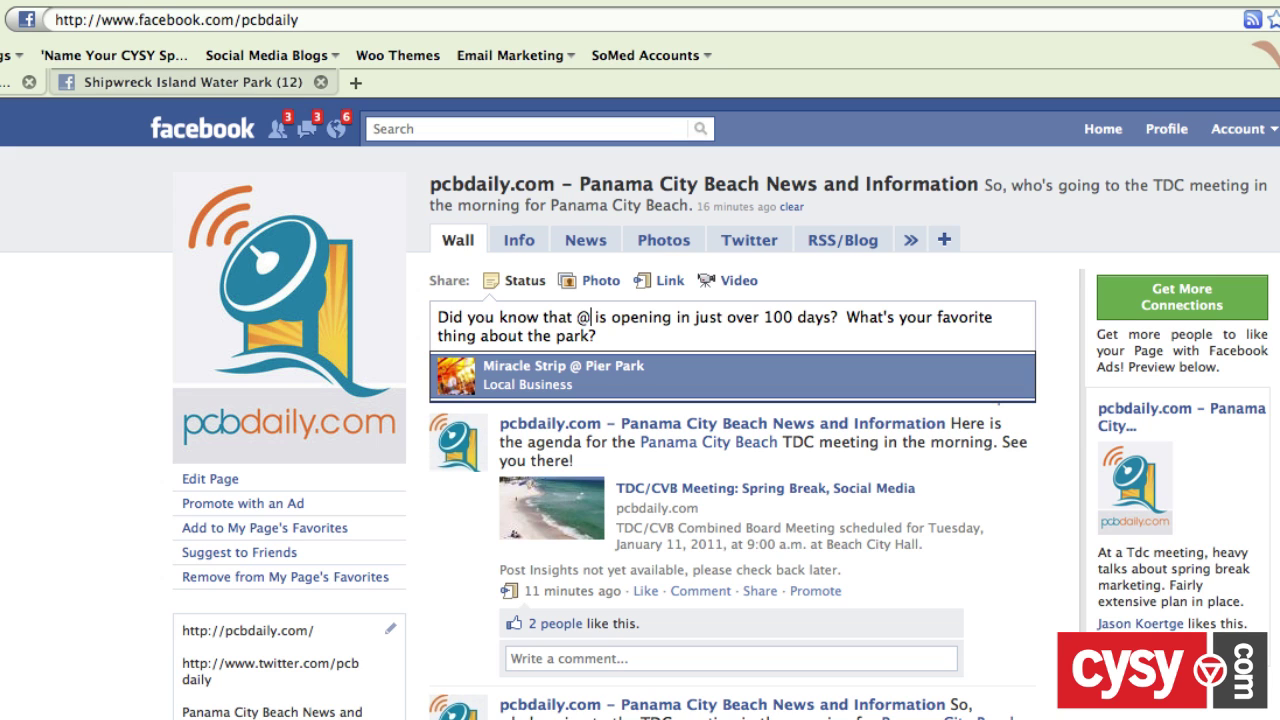
type("ship")
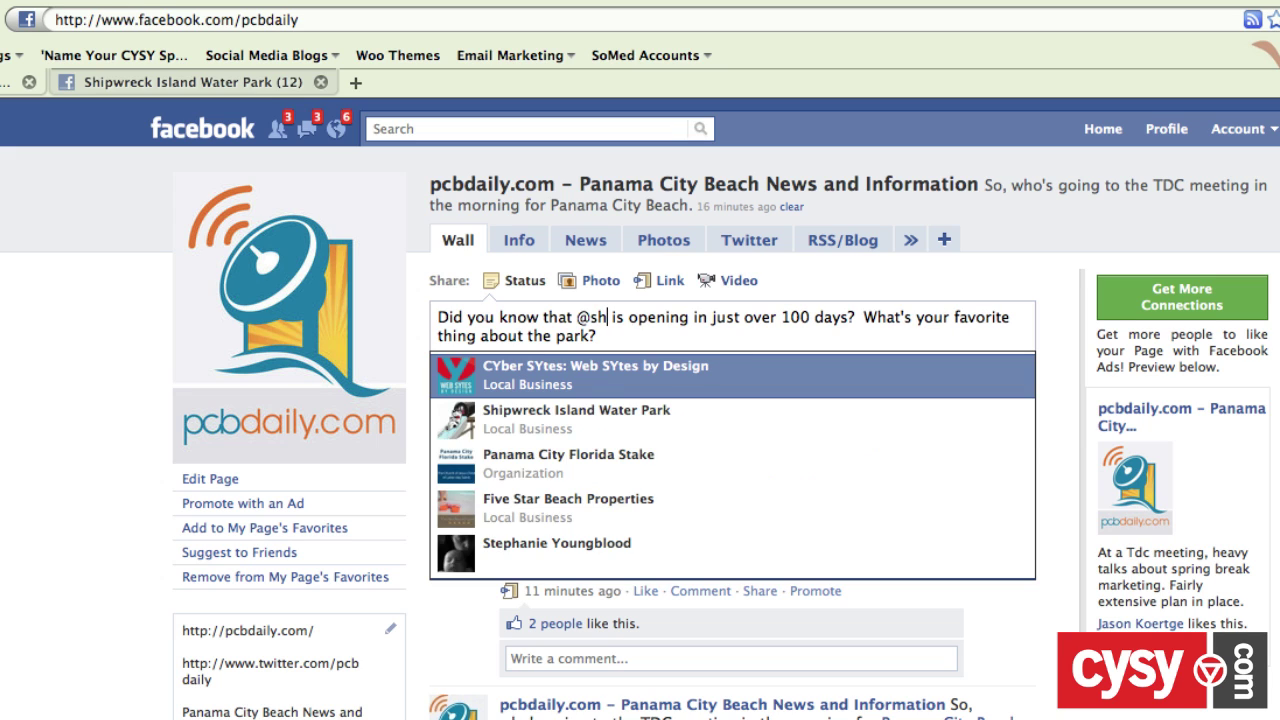
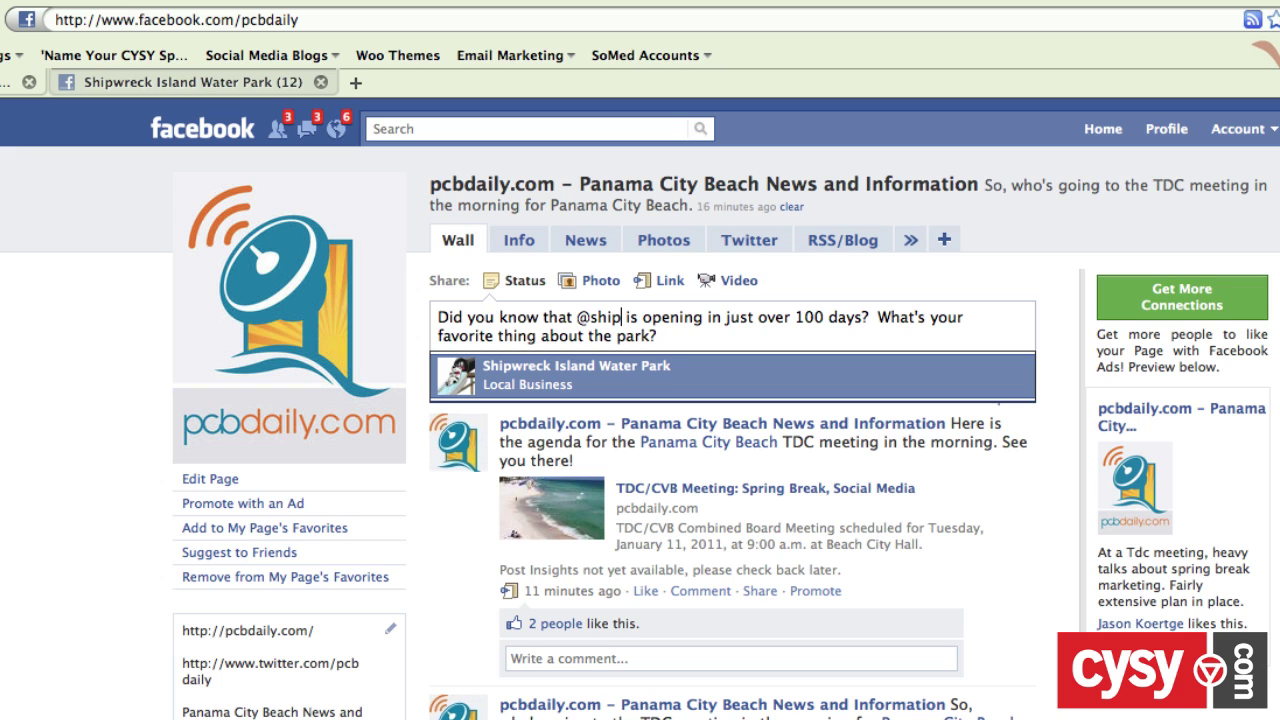
left_click(797, 375)
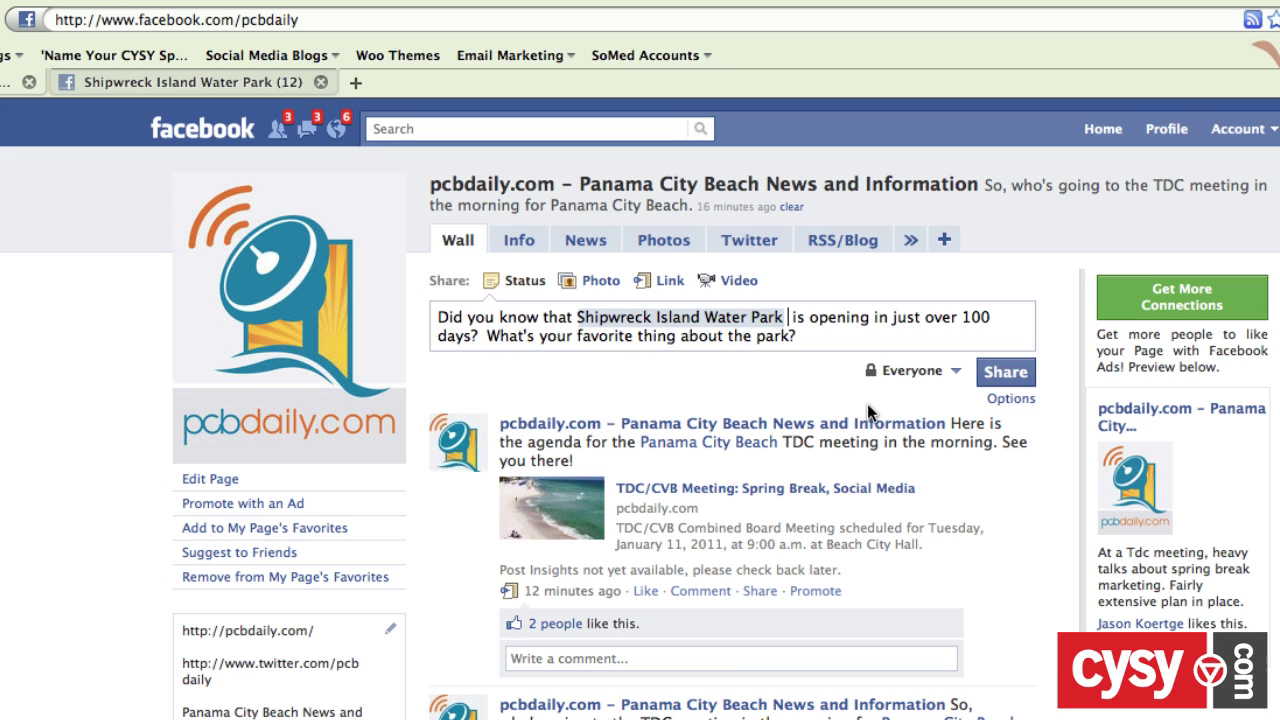
left_click(1003, 378)
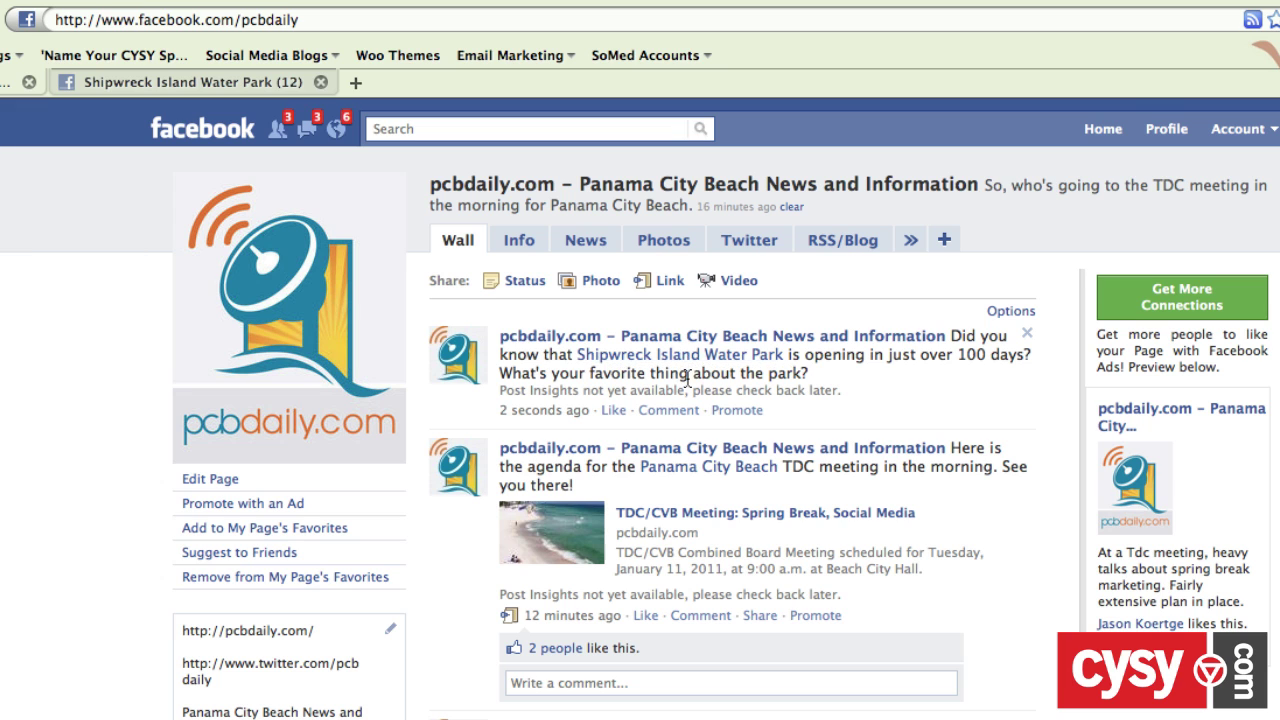
Follow the post's tag to the Shipwreck Island Water Park wall, return to the pcbdaily.com page, and revisit the tagged page.
left_click(690, 358)
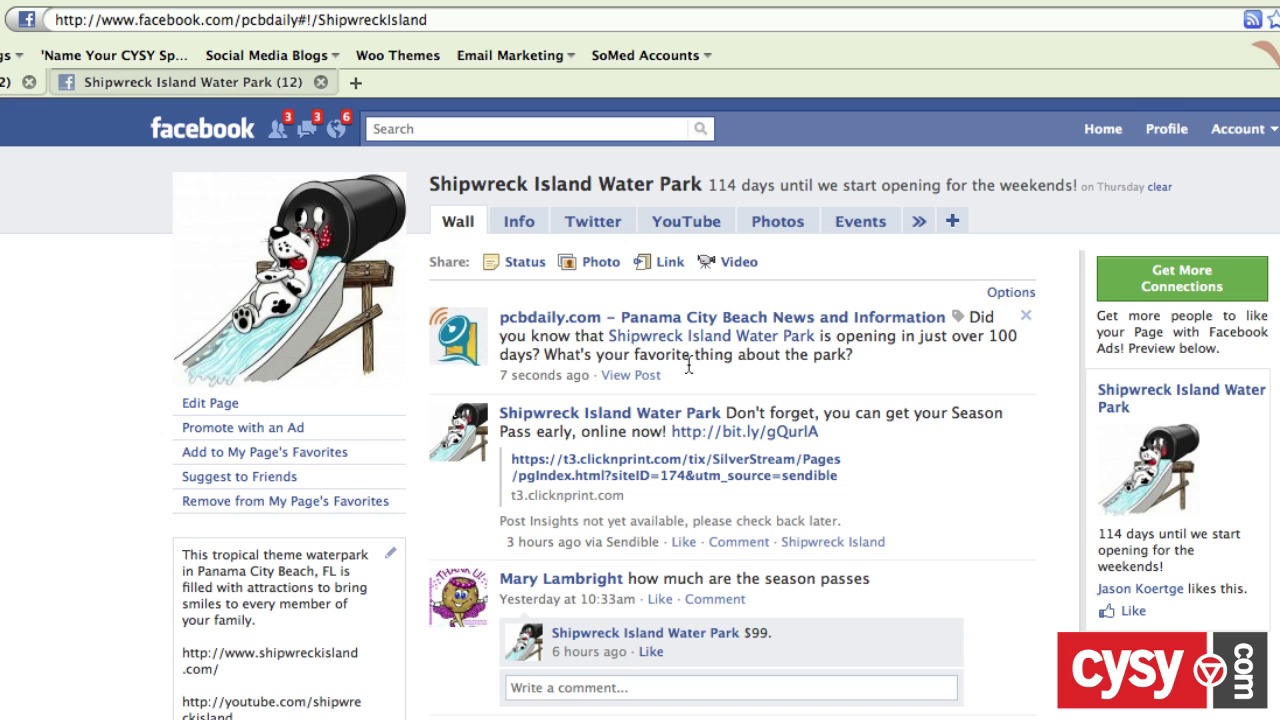
left_click(614, 318)
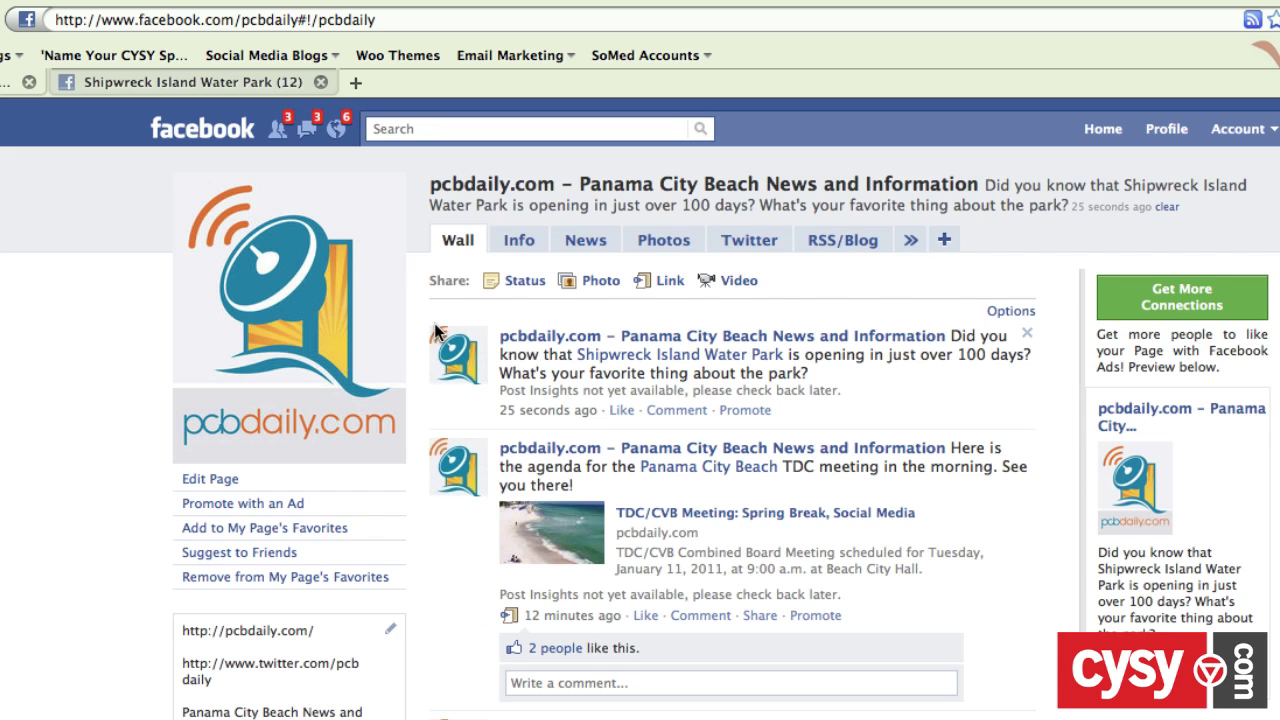
left_click(697, 356)
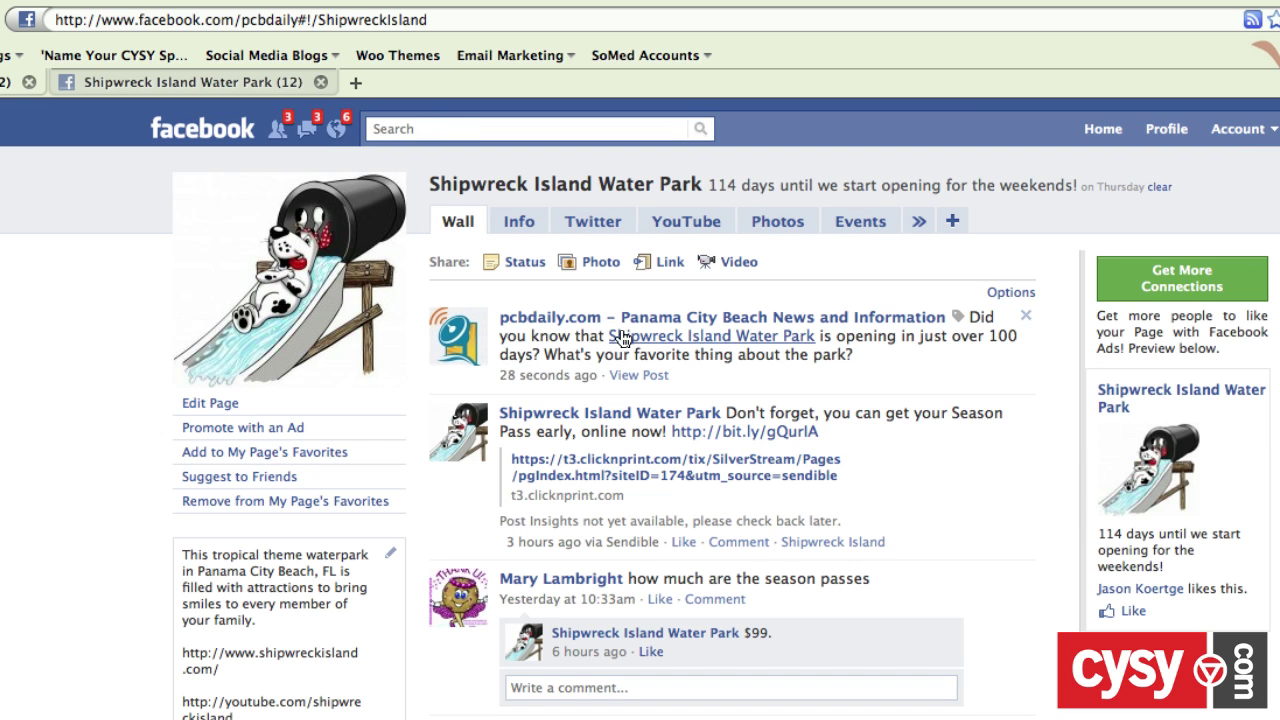
Look at the status box on the Shipwreck Island Water Park wall and review the posts below it.
mouse_move(534, 324)
left_click(527, 263)
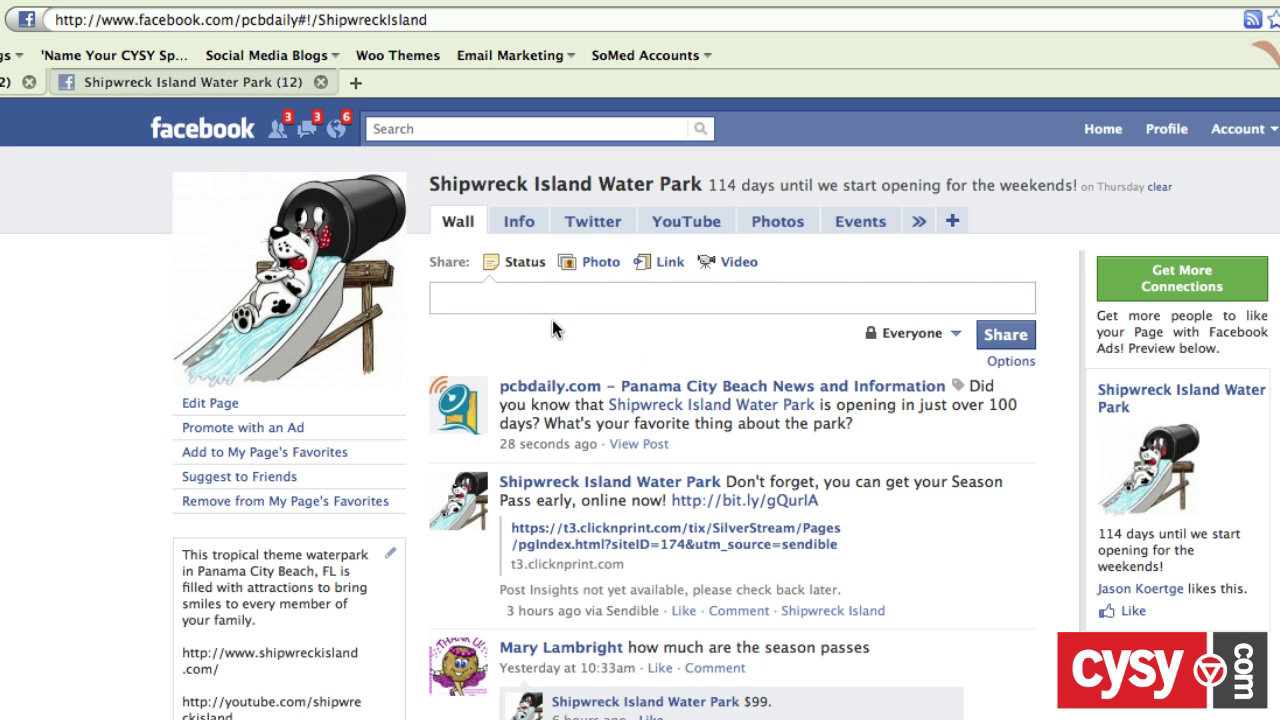
left_click(913, 446)
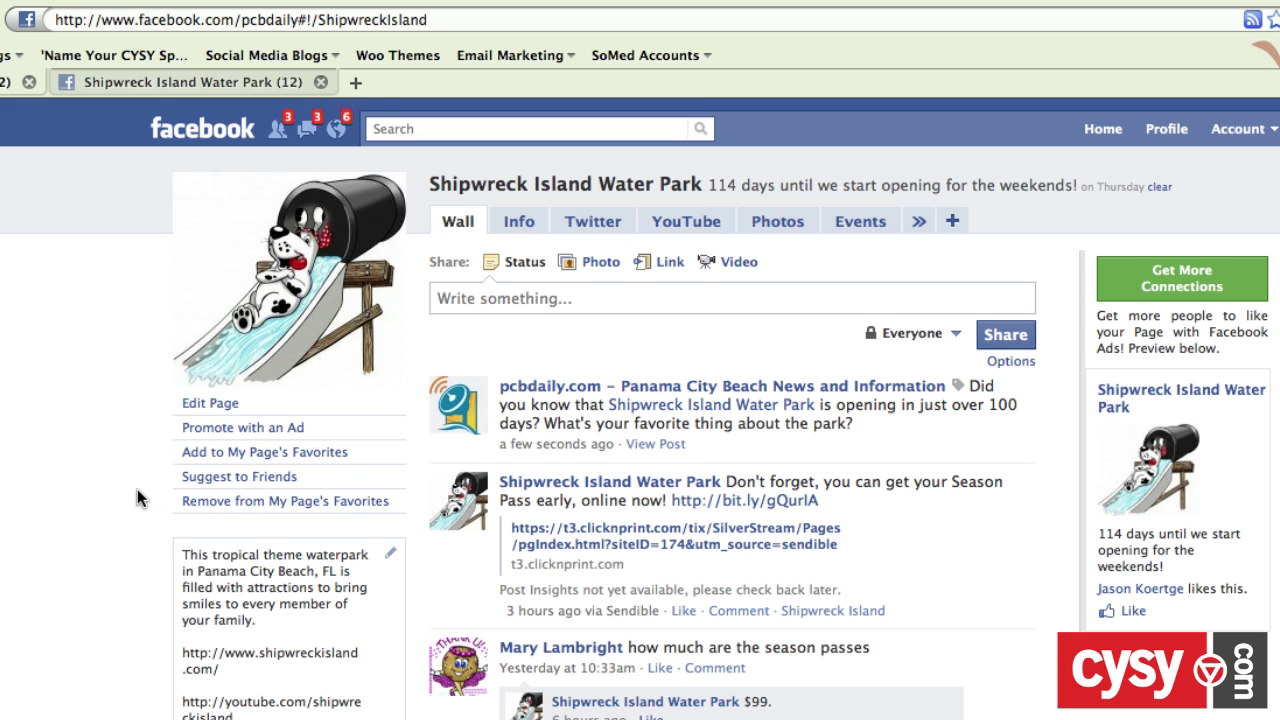
scroll(136, 500, "down", 5)
scroll(120, 678, "down", 4)
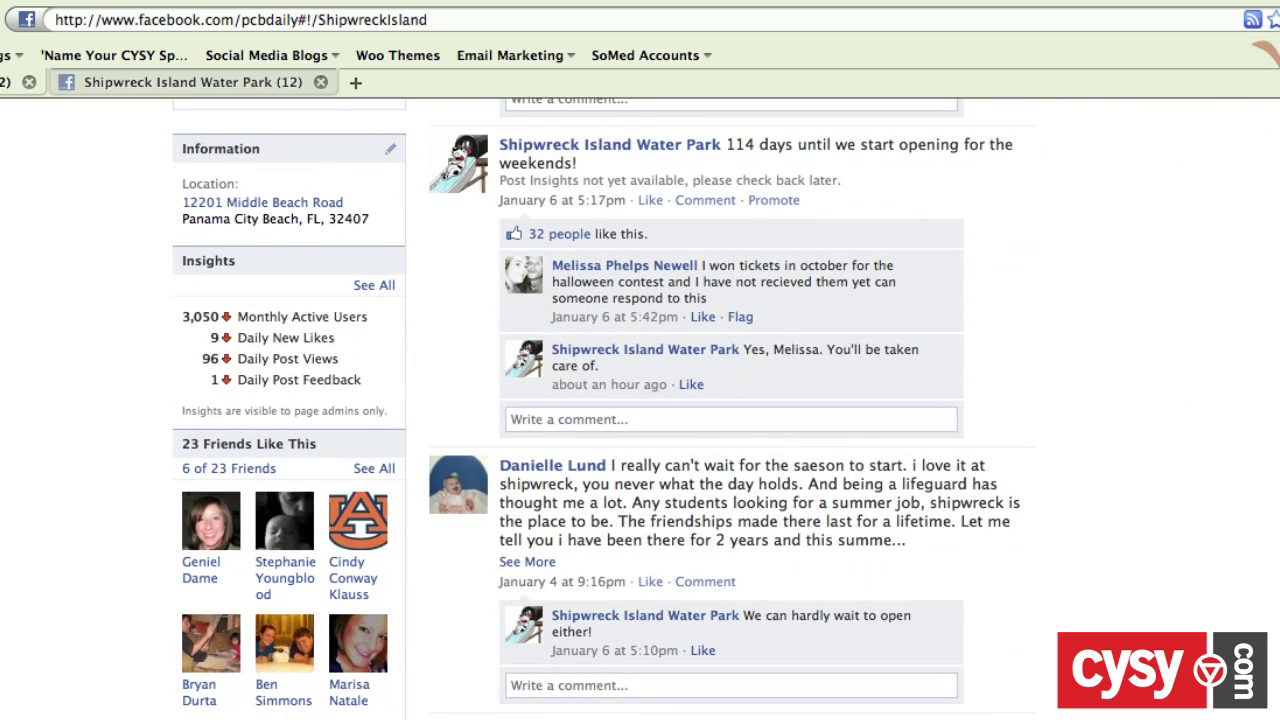
scroll(640, 400, "up", 6)
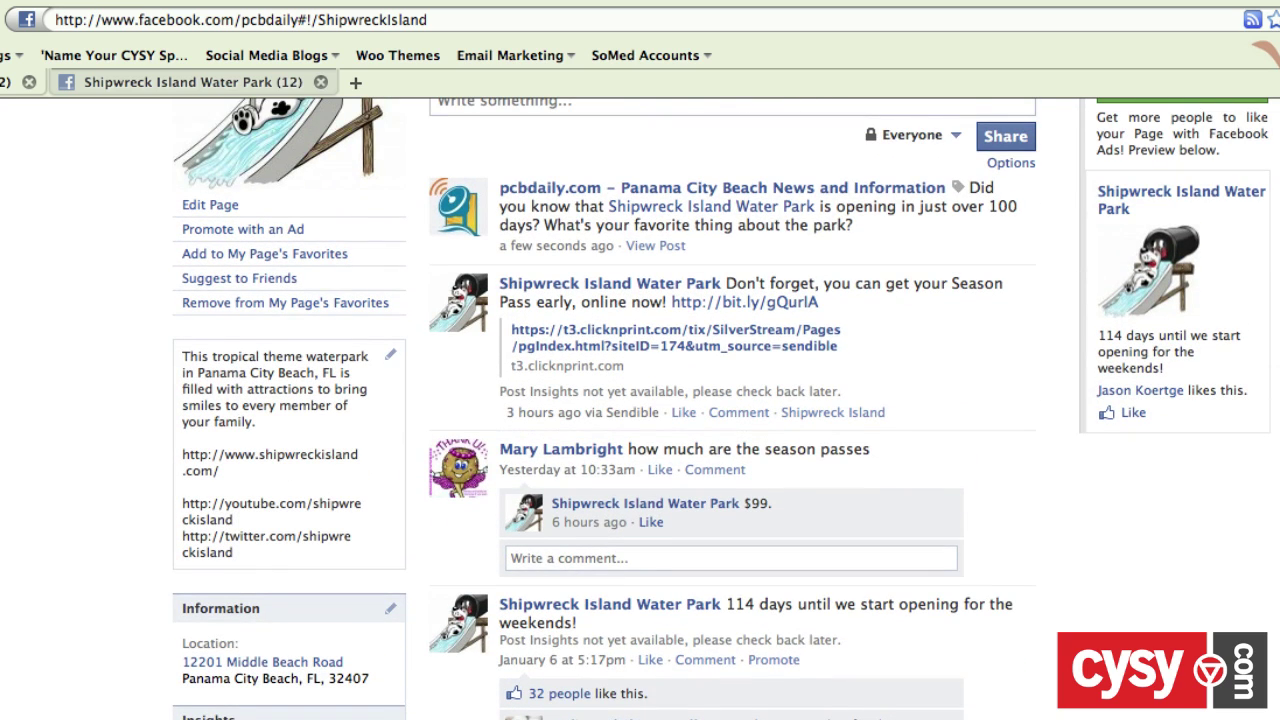
scroll(640, 400, "up", 3)
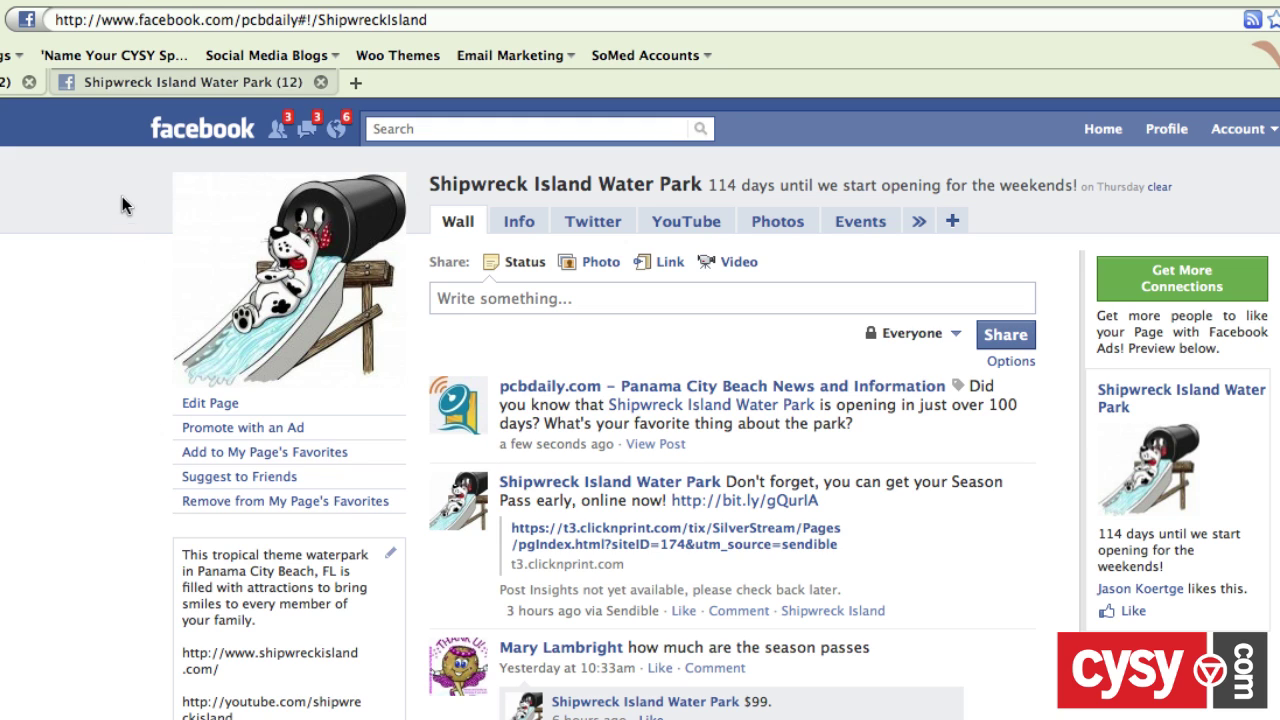
left_click(657, 386)
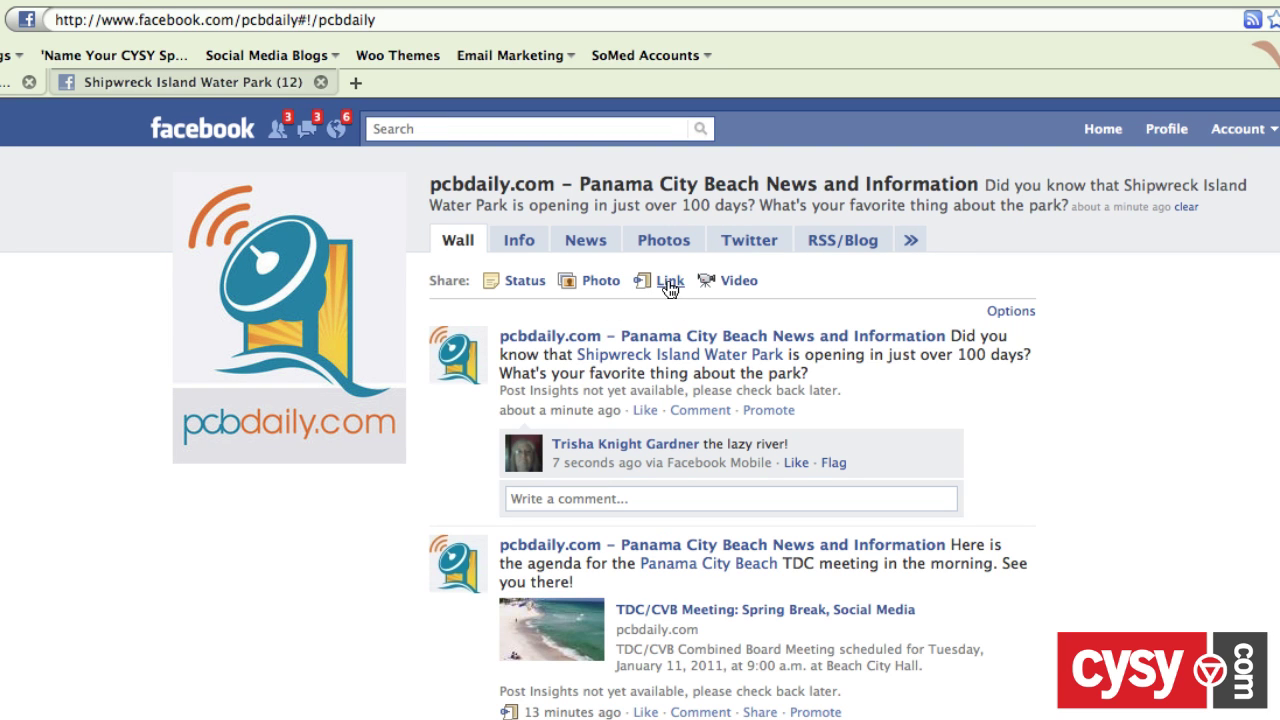
left_click(667, 281)
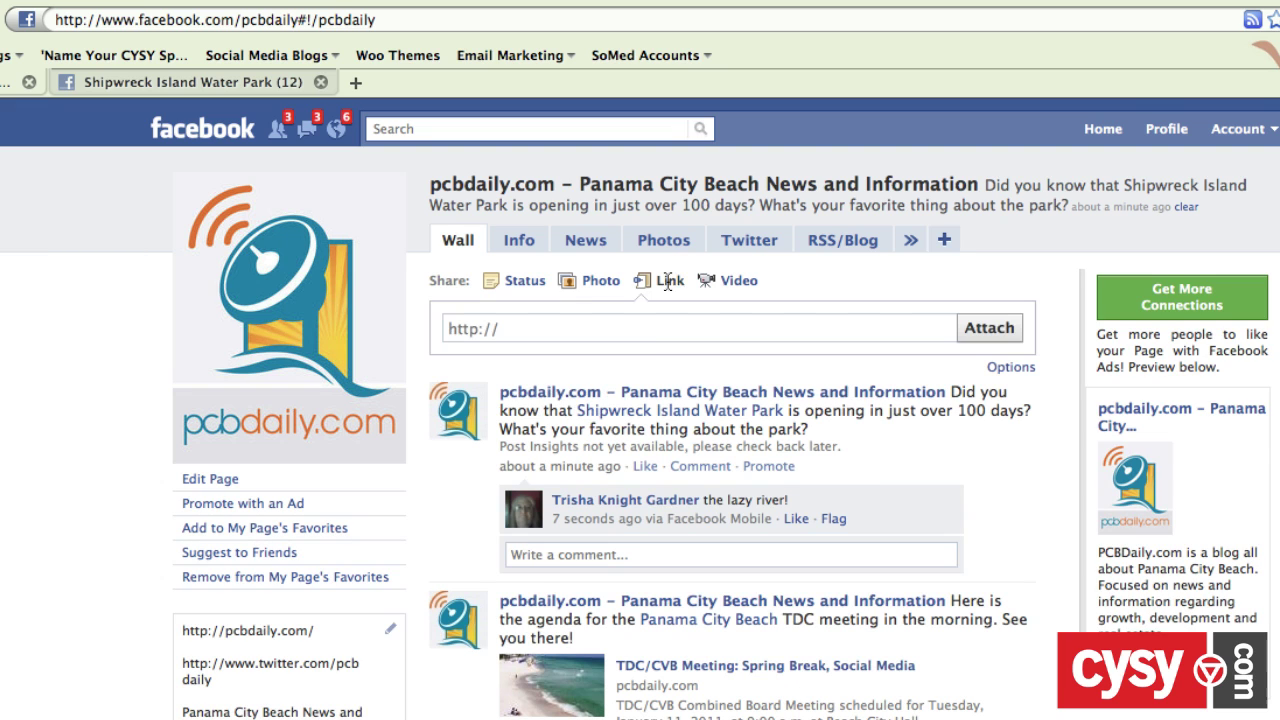
type("http://")
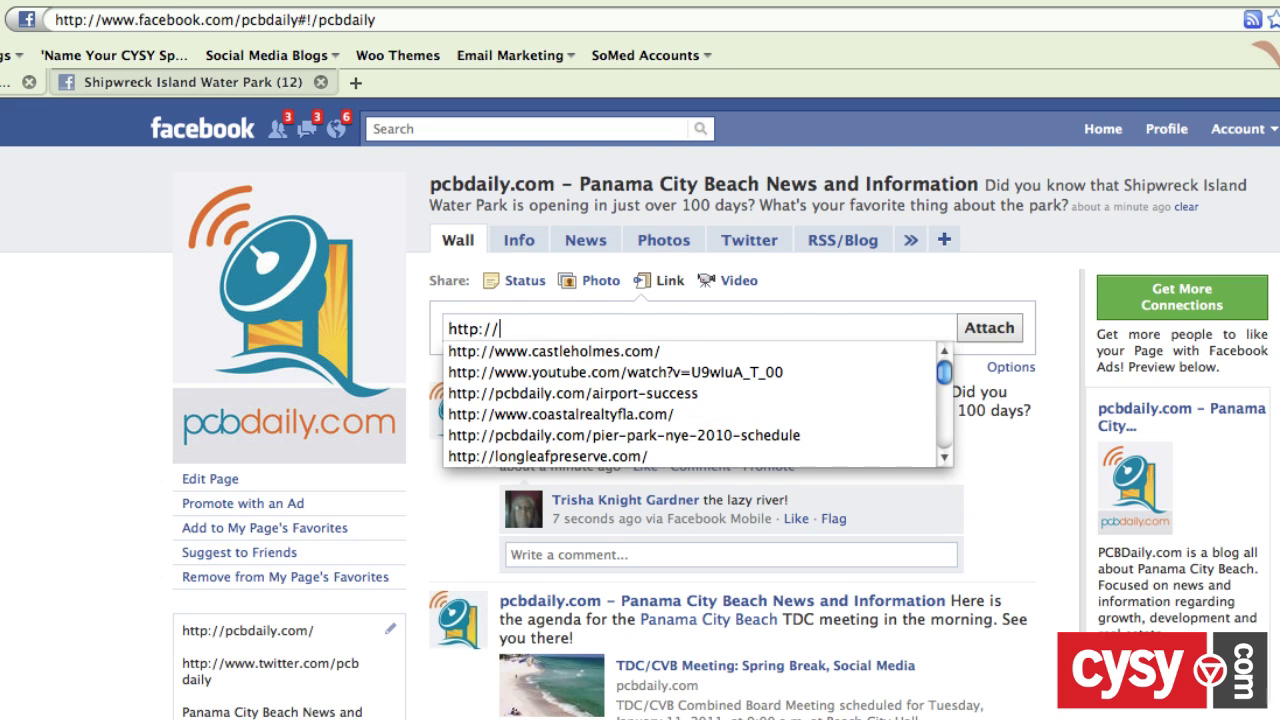
type("pcbdaily.com")
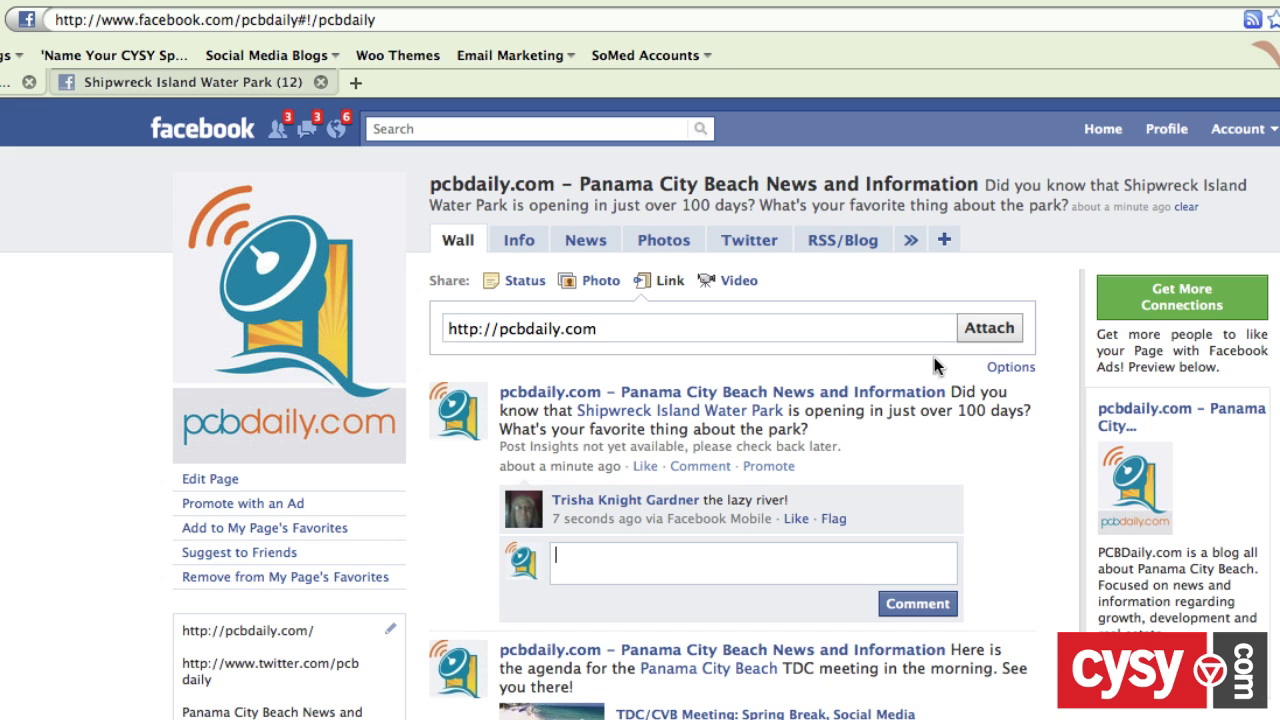
left_click(990, 328)
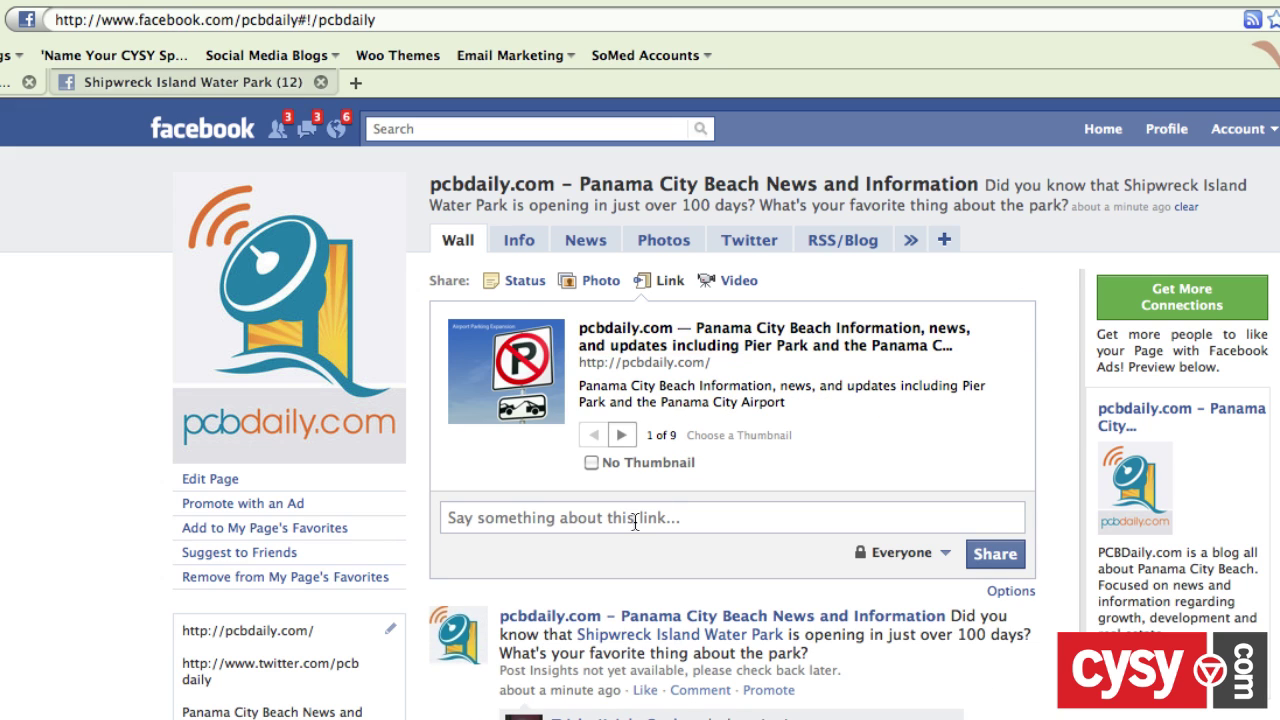
Choose the fourth thumbnail for the attached pcbdaily.com link.
left_click(622, 435)
left_click(622, 435)
left_click(622, 435)
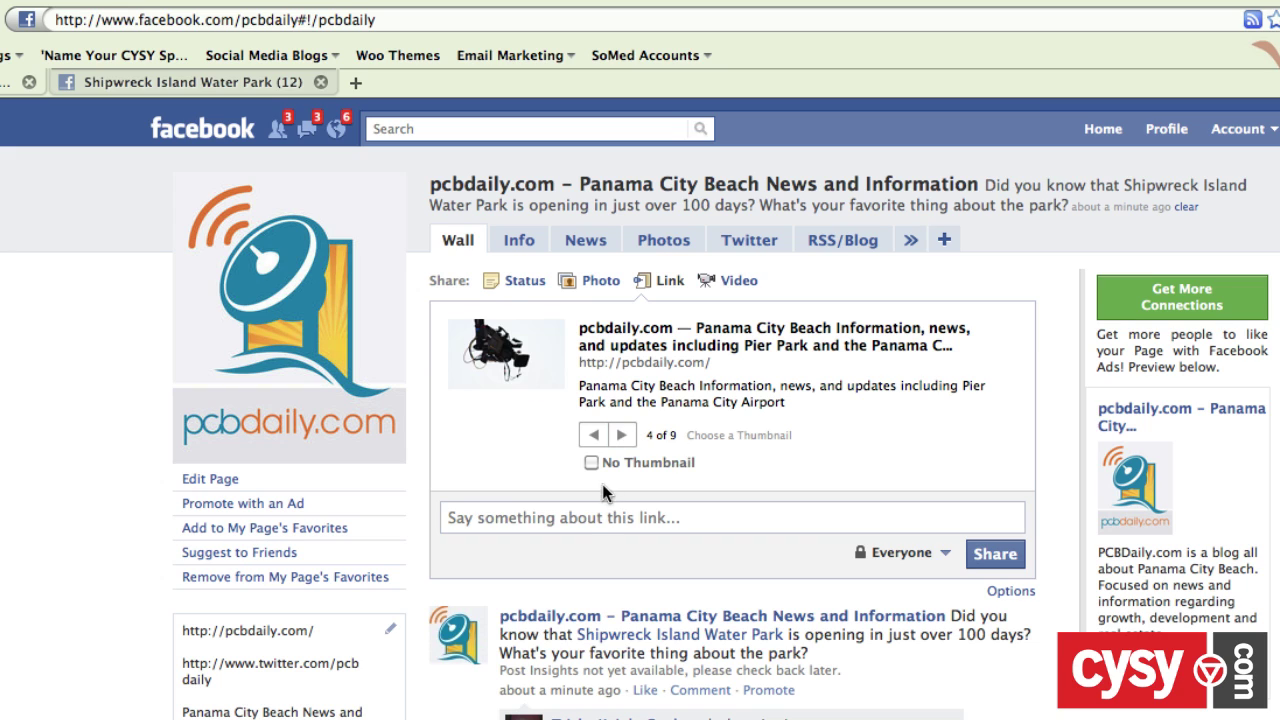
Enter the message "Check out the latest new and information" for the attached pcbdaily.com link.
left_click(590, 518)
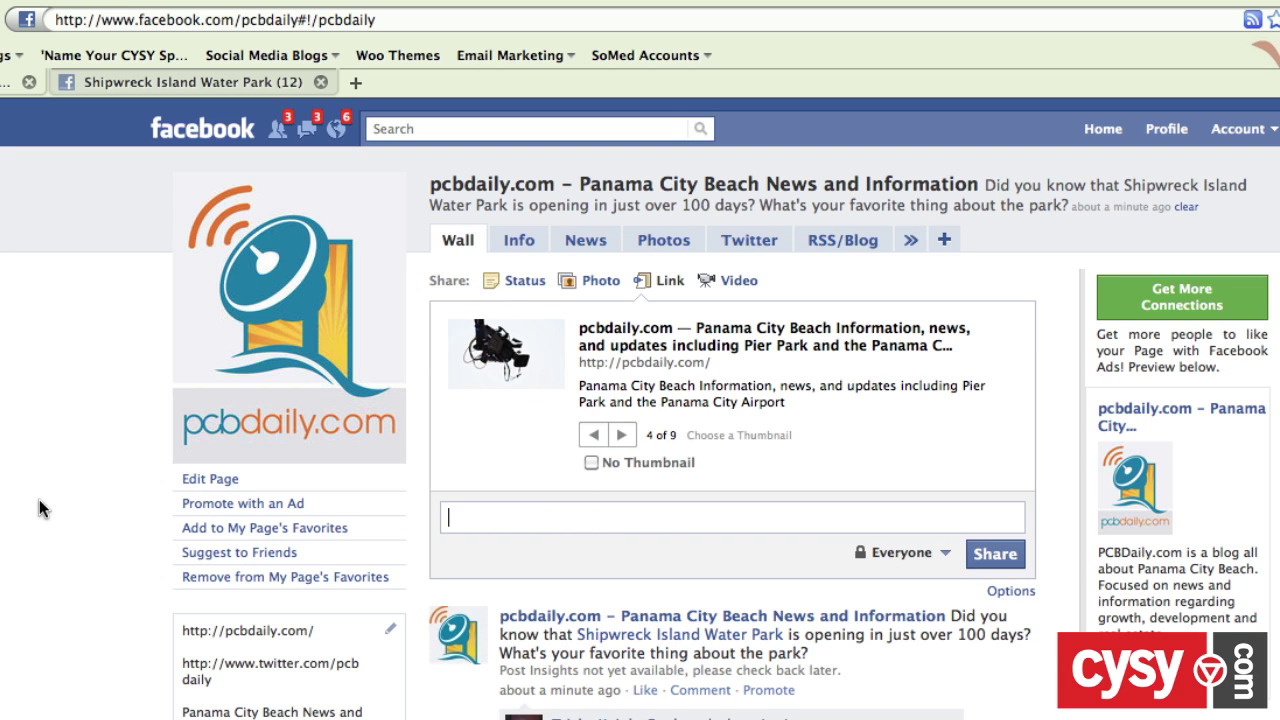
type("Check out thelate")
key("BackSpace")
key("BackSpace")
key("BackSpace")
key("BackSpace")
type("latest")
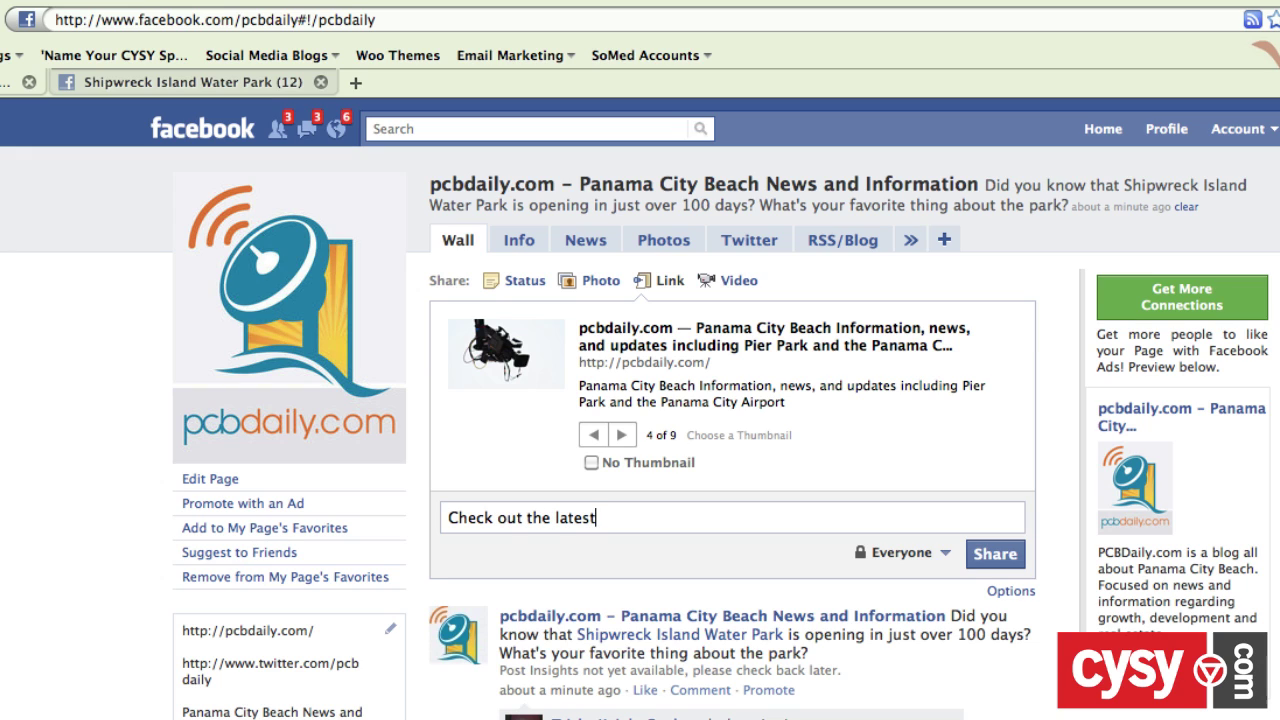
type(" new and information")
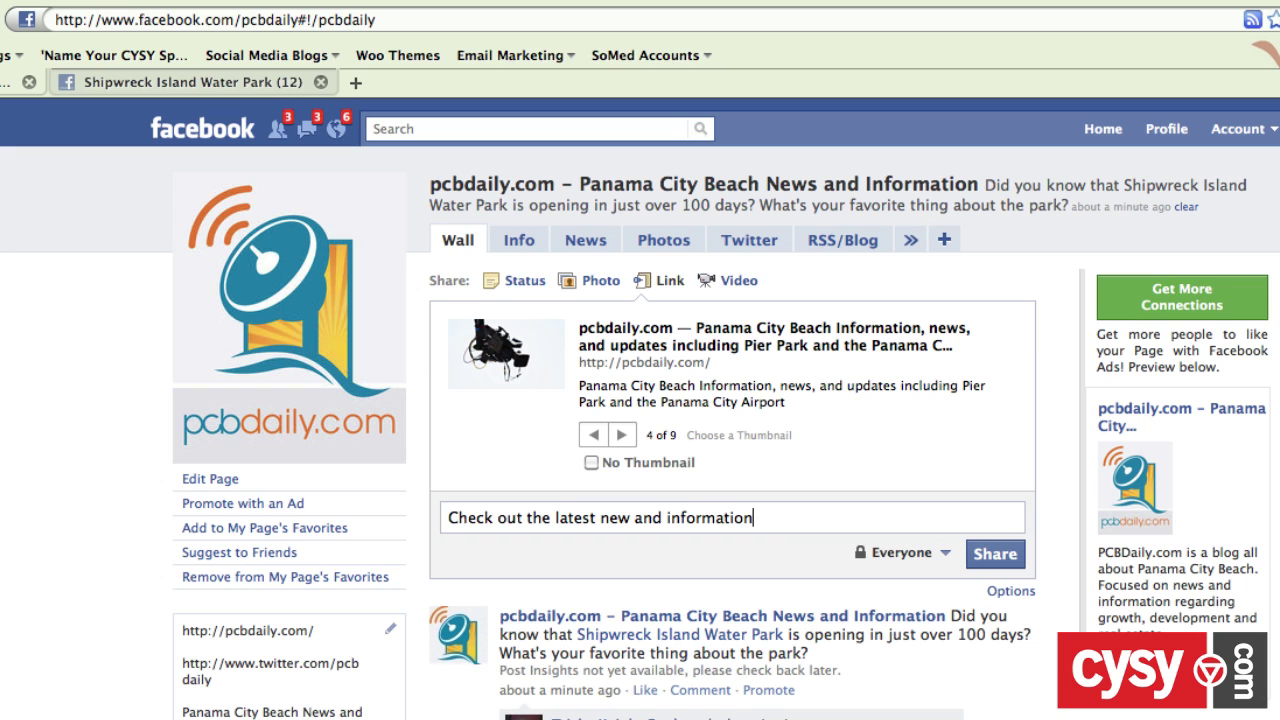
Begin the link message with "Hey" and a tag of the Shipwreck Island Water Park page, followed by a comma.
type("Hey @")
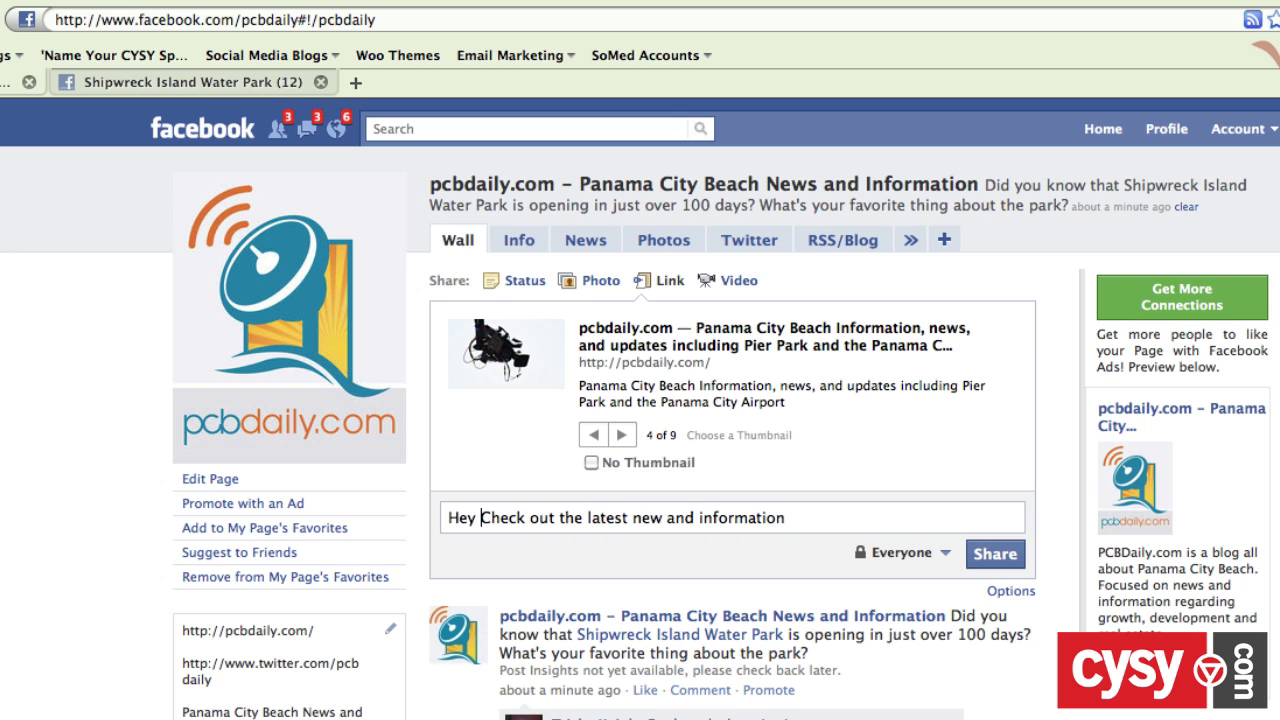
type("ship")
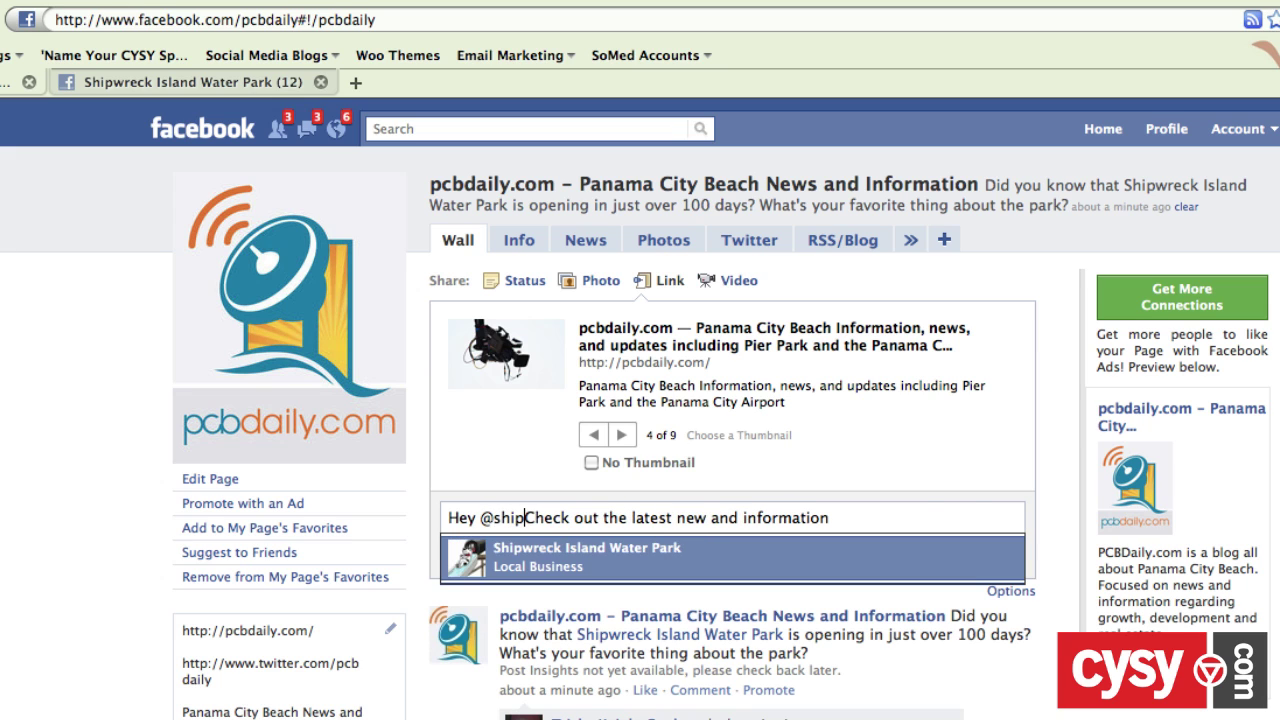
key("Return")
type(",")
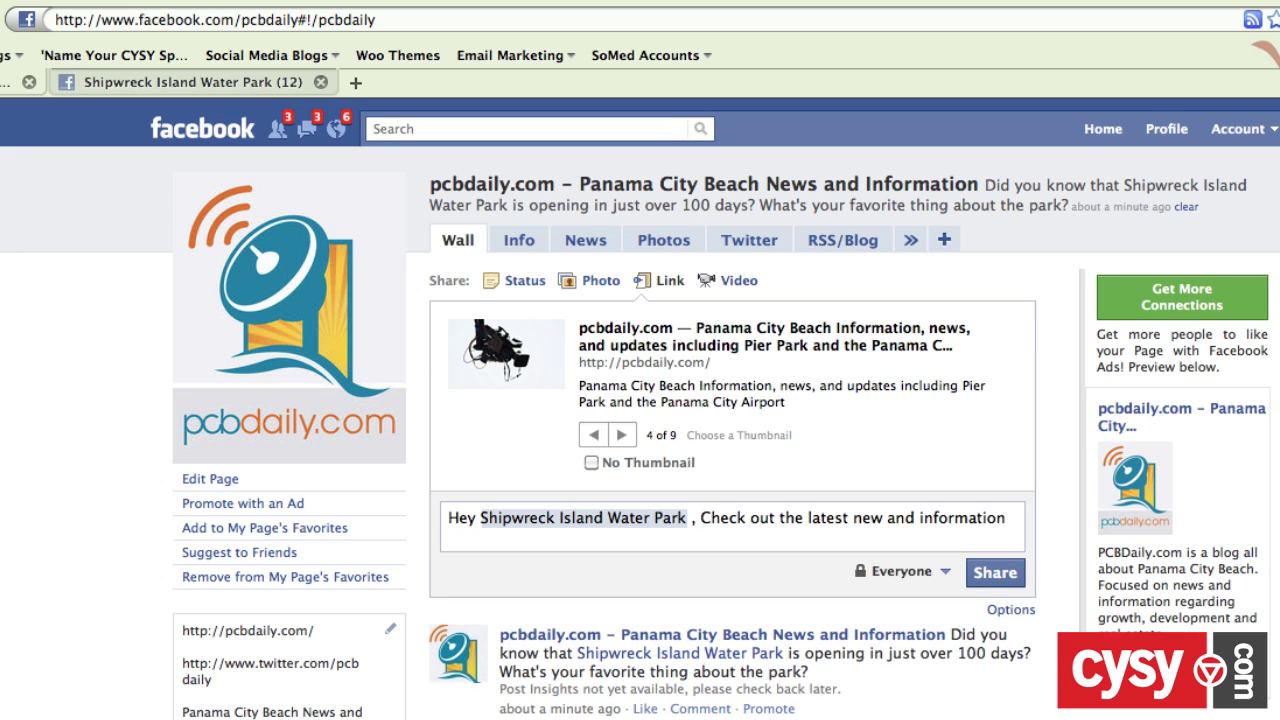
key("BackSpace")
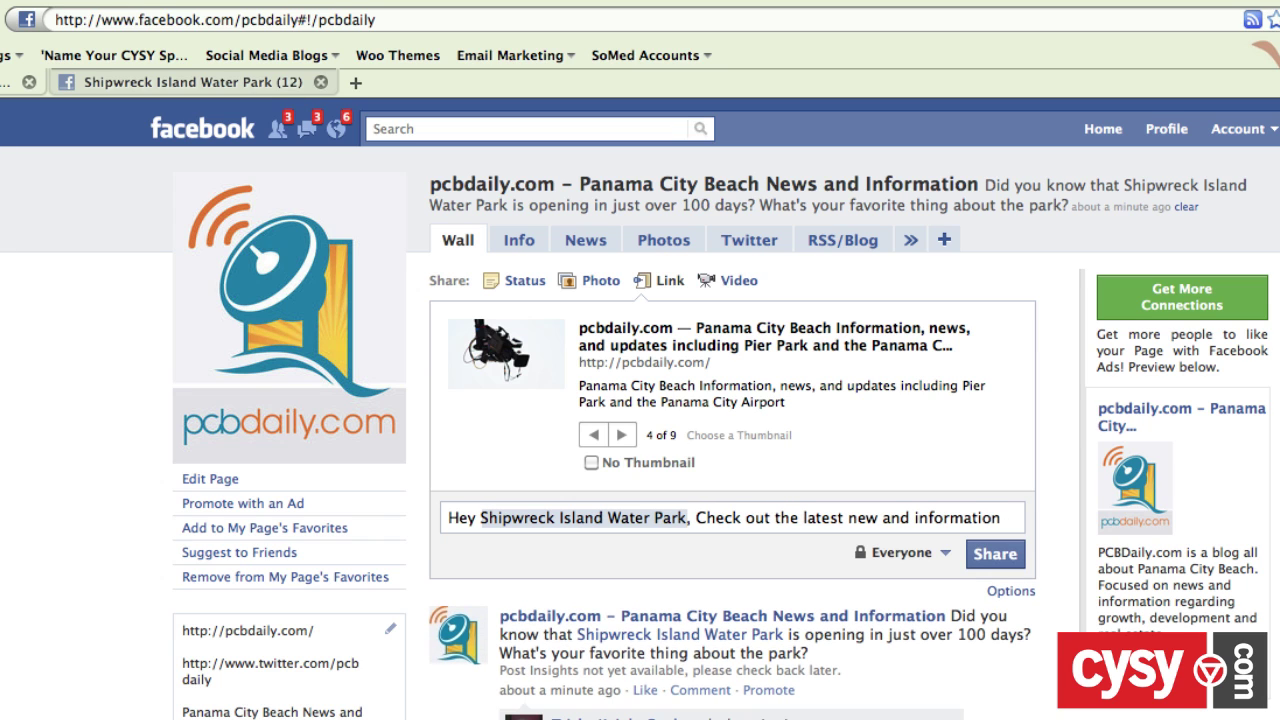
End the message with "on" and a tag of the Panama City Beach page, add a period, and share the link post.
type("on ")
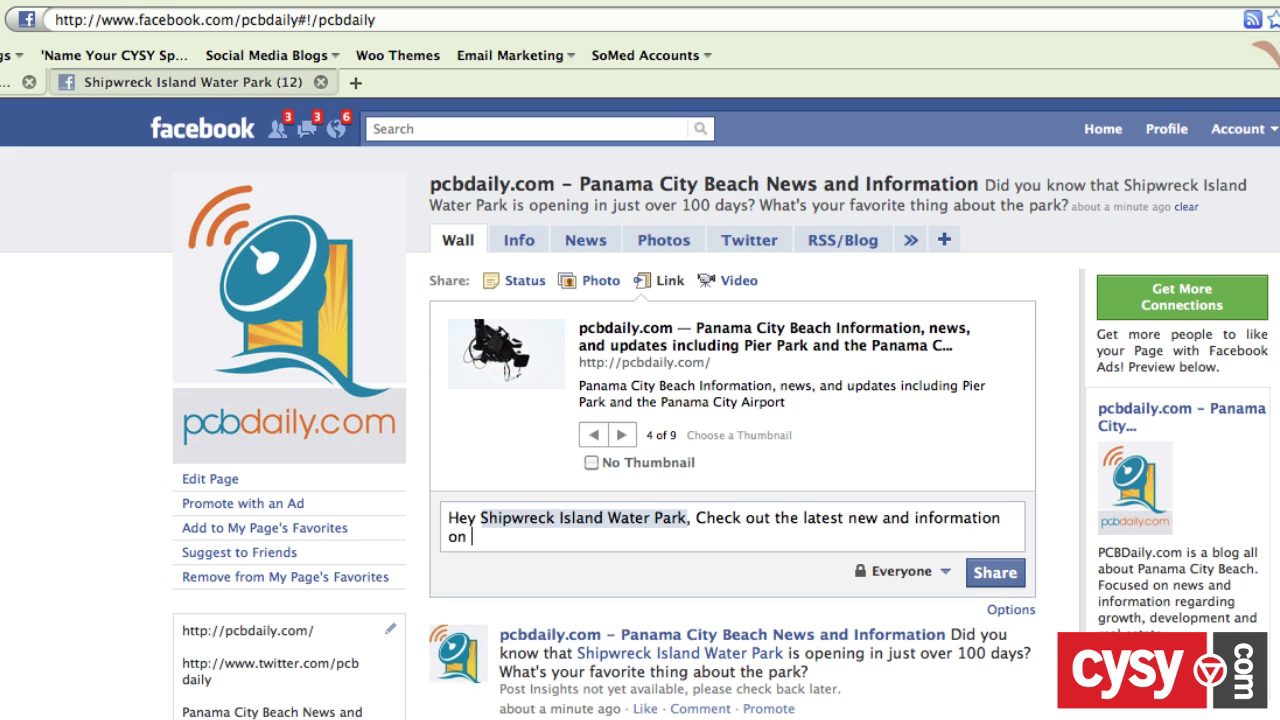
type("@panama city")
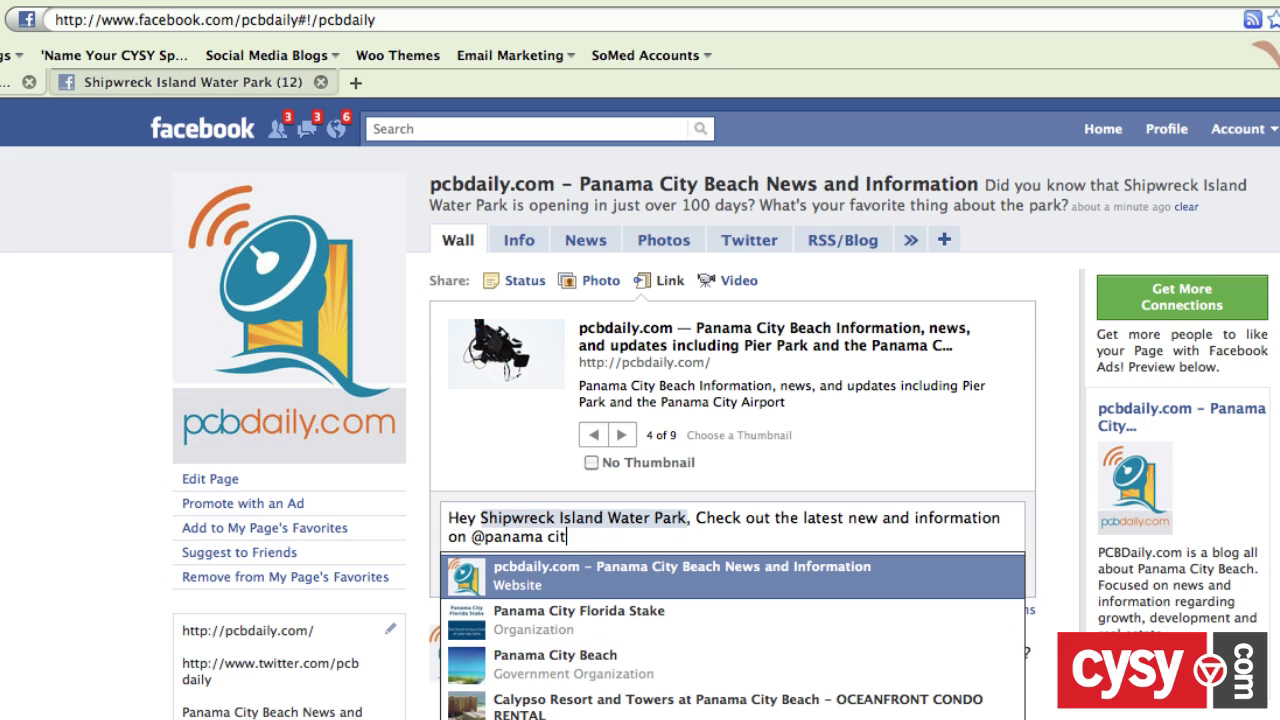
key("Down")
key("Down")
key("Return")
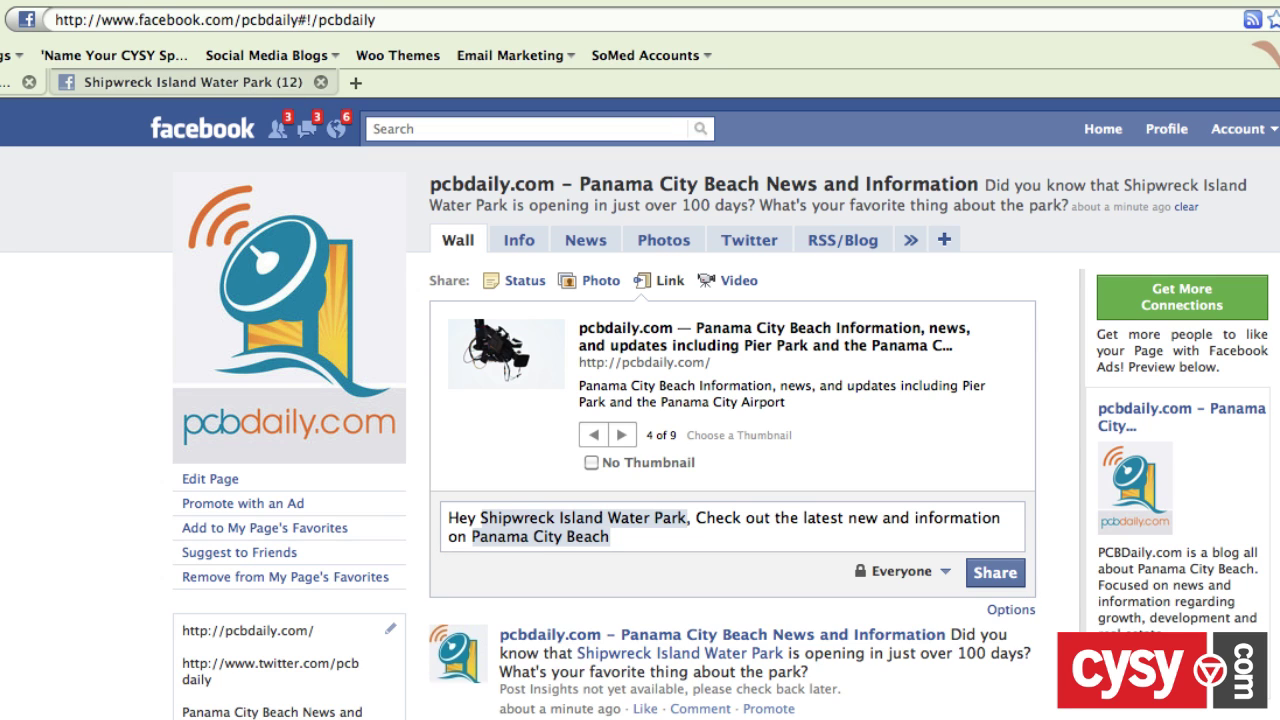
type(".")
left_click(1000, 575)
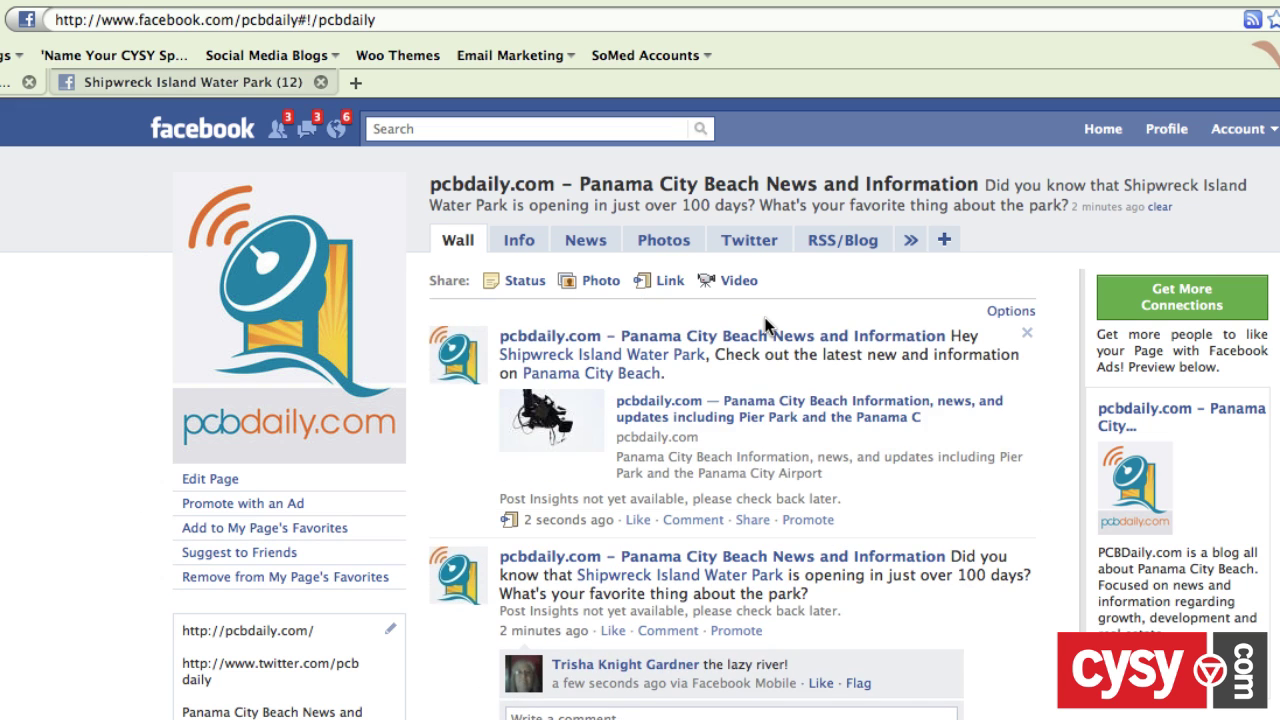
Check the walls of the tagged Shipwreck Island Water Park and Panama City Beach pages for the shared link post.
left_click(649, 362)
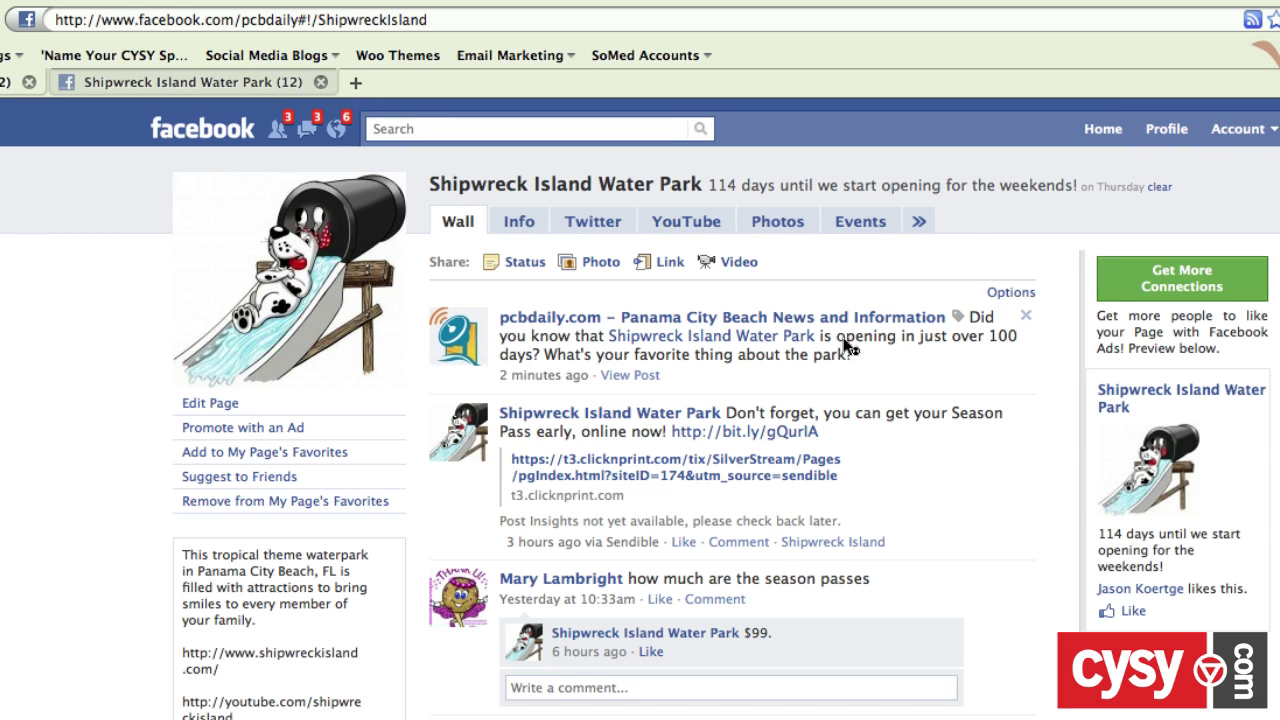
mouse_move(740, 347)
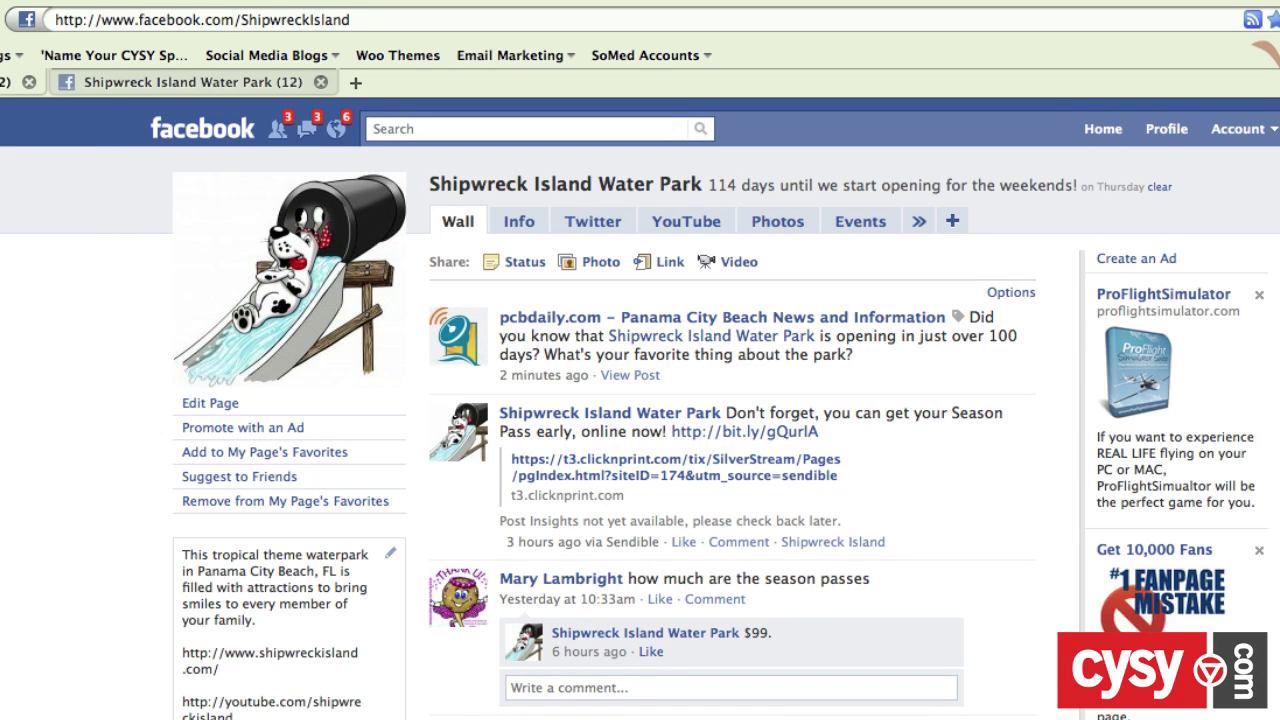
left_click(673, 318)
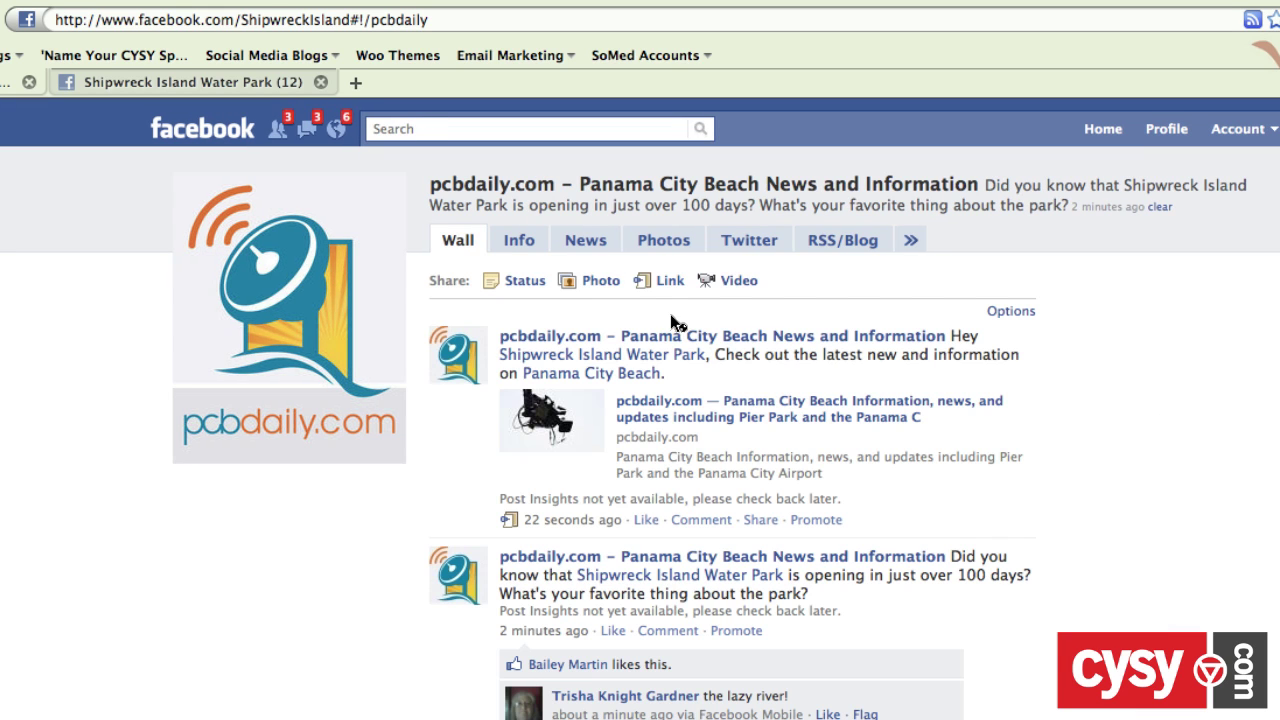
left_click(590, 373)
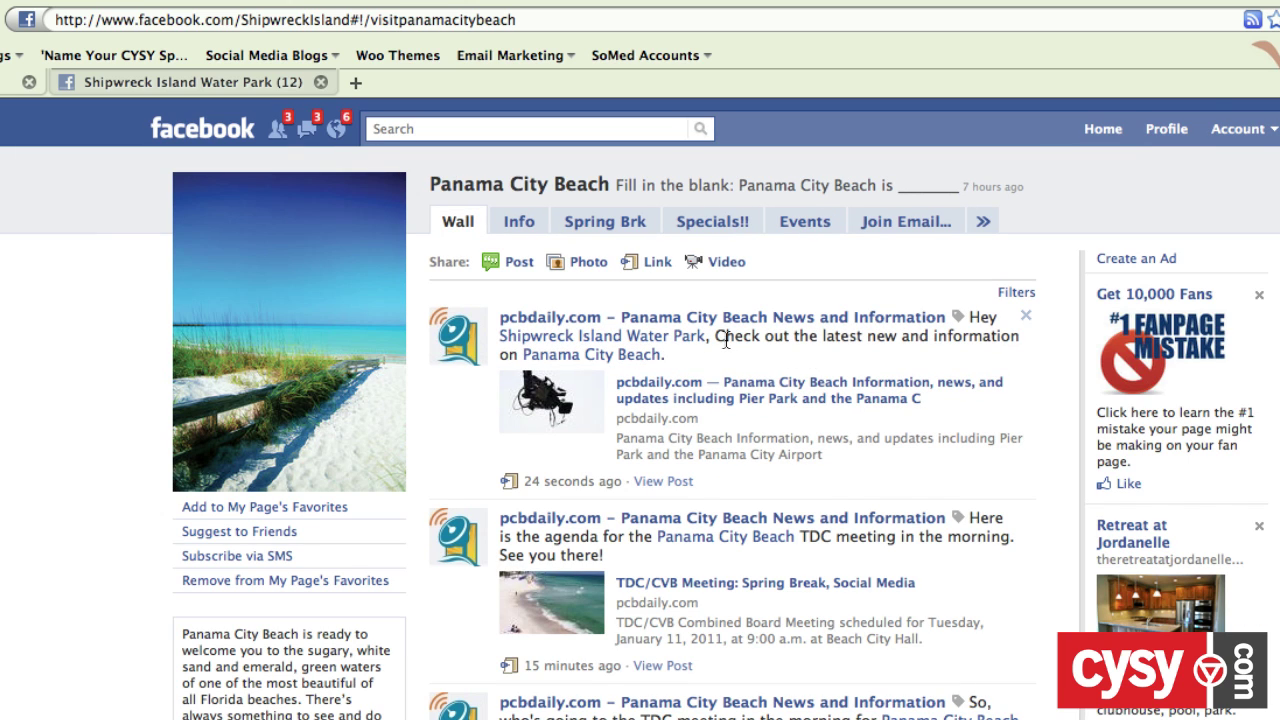
left_click(640, 340)
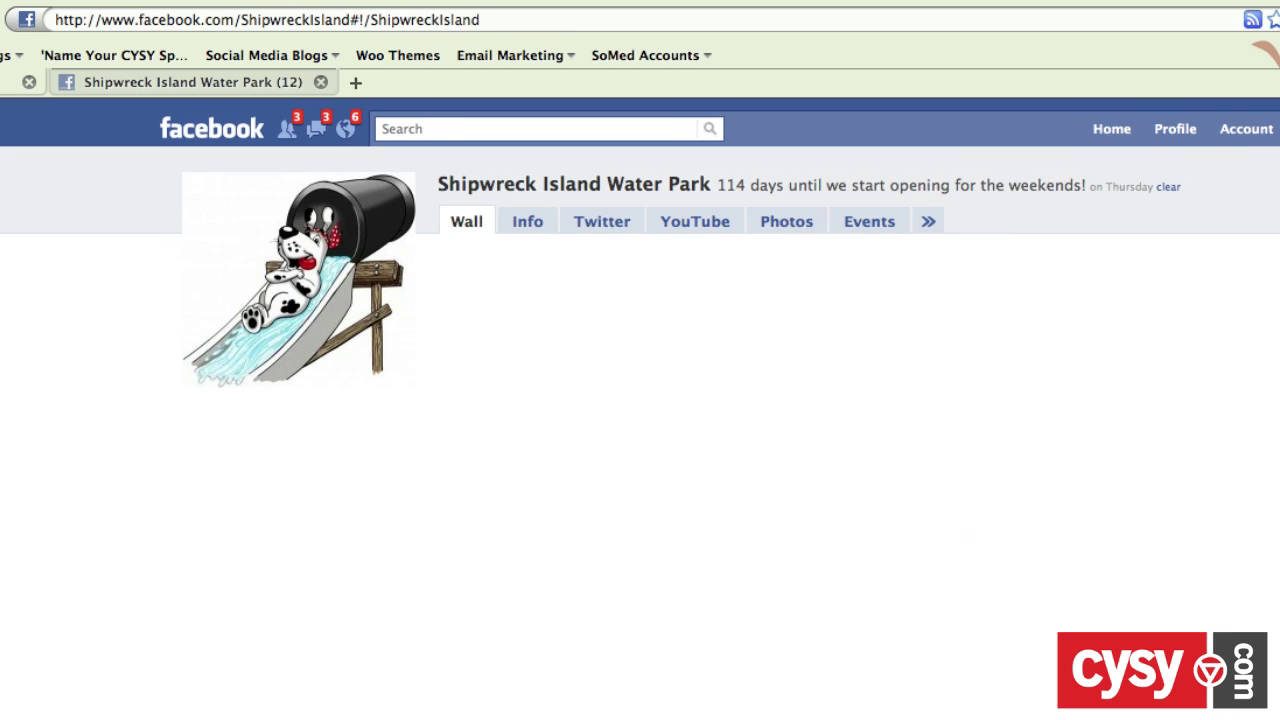
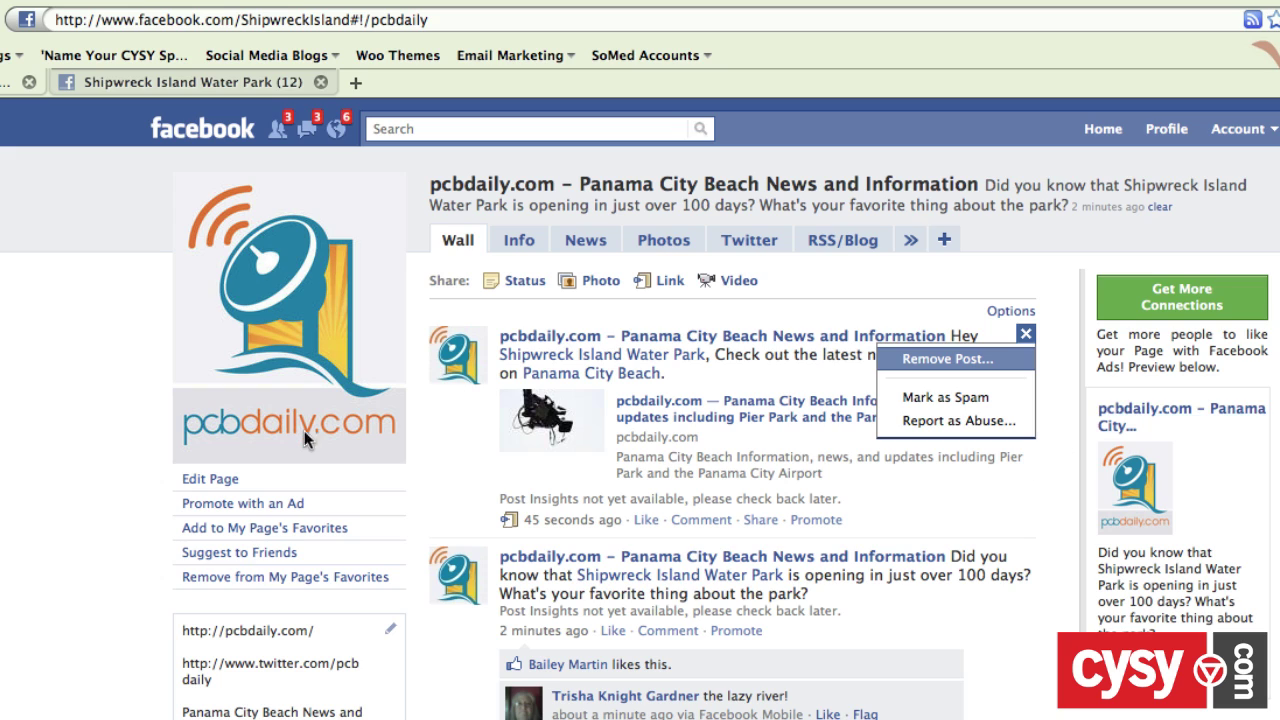
left_click(171, 412)
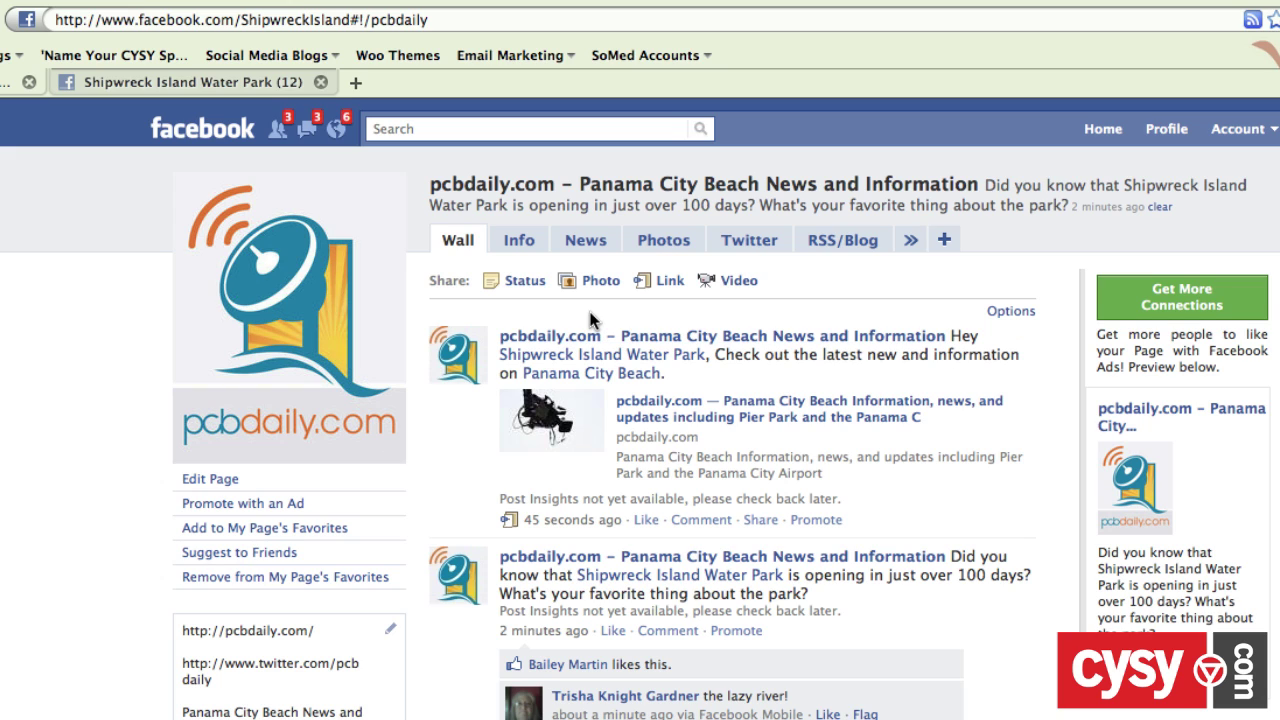
Start a new link post on the pcbdaily.com page, look through the pcbdaily.com website separately, and return to the Facebook page.
left_click(665, 281)
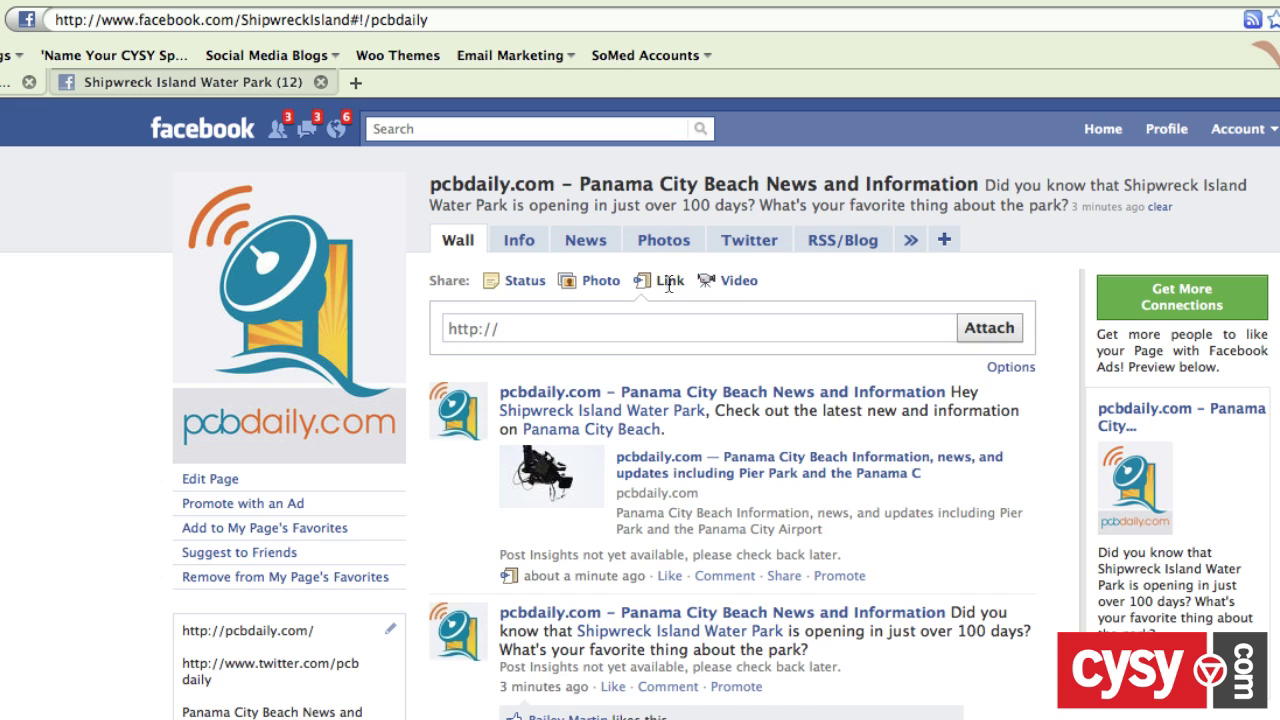
key("super+t")
type("pcbd")
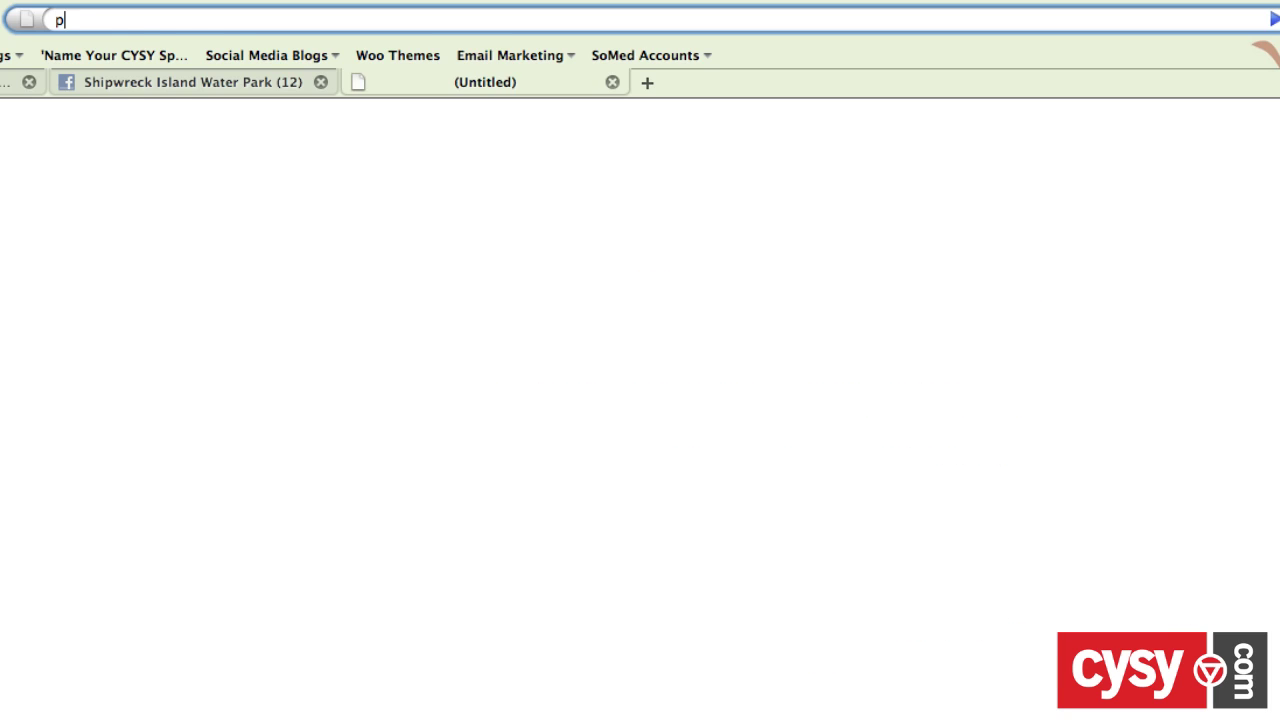
type("aily.com")
key("Return")
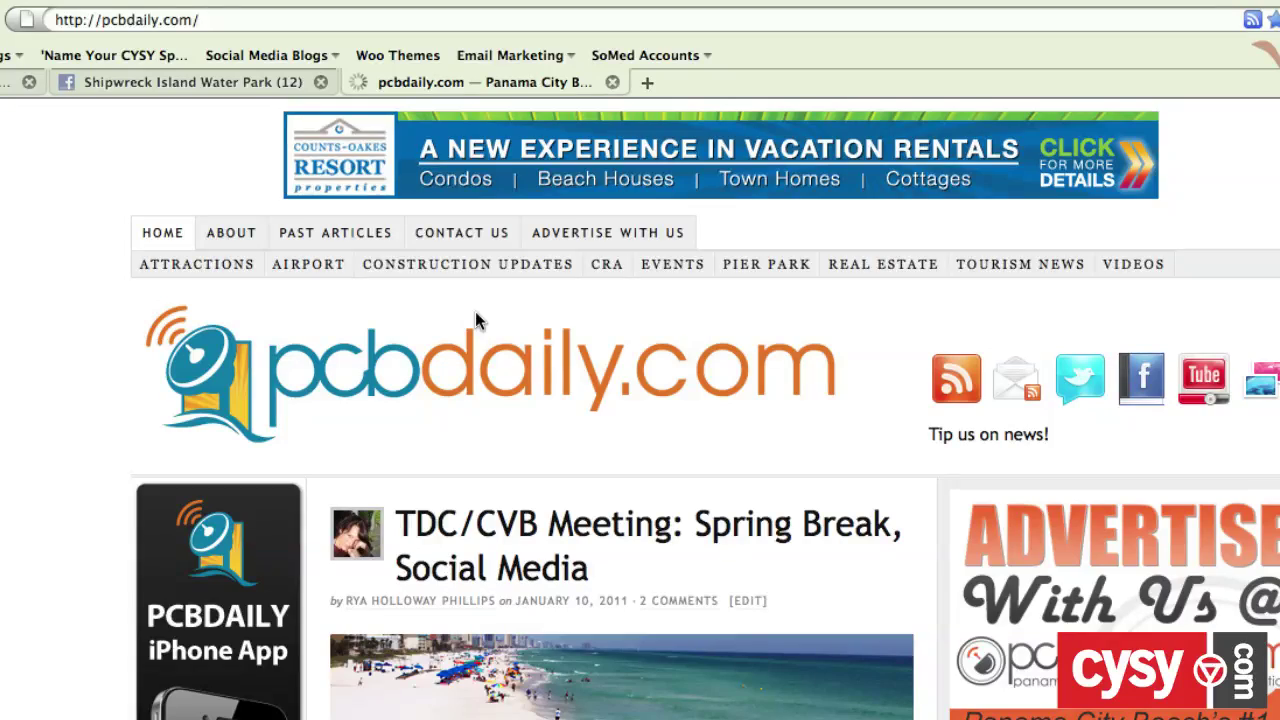
scroll(2, 452, "down", 10)
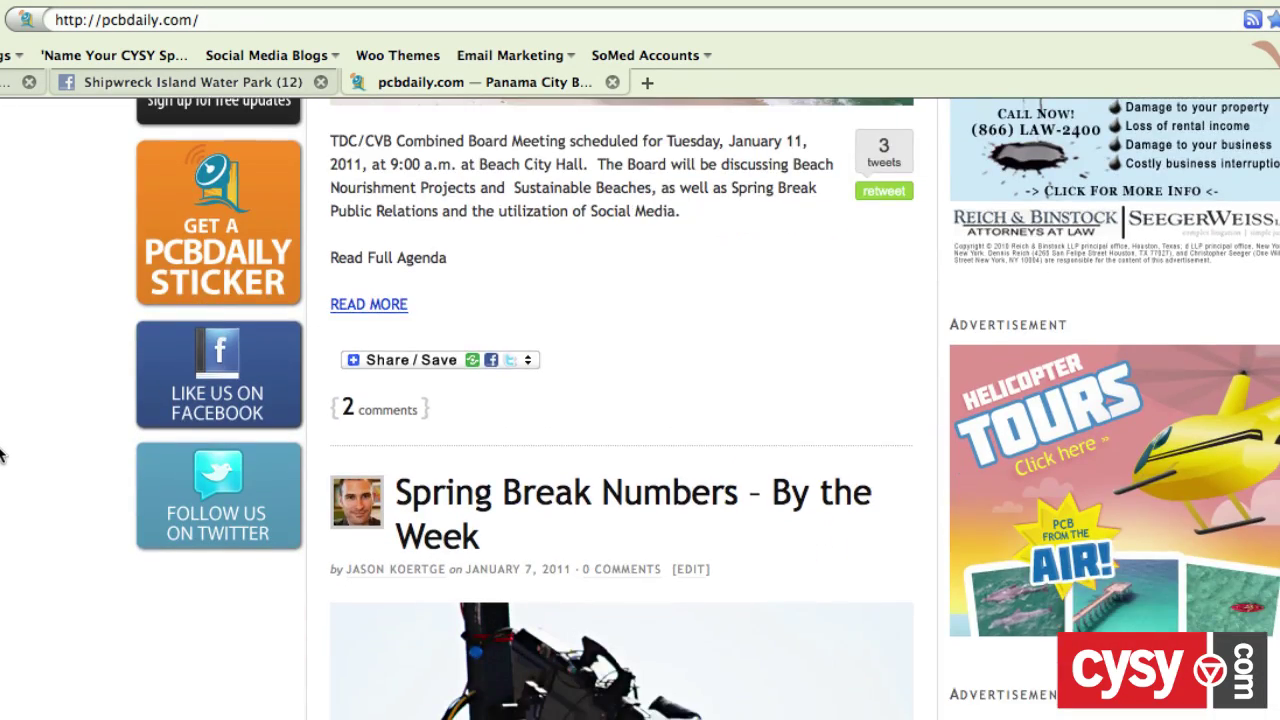
scroll(2, 445, "down", 5)
left_click(150, 82)
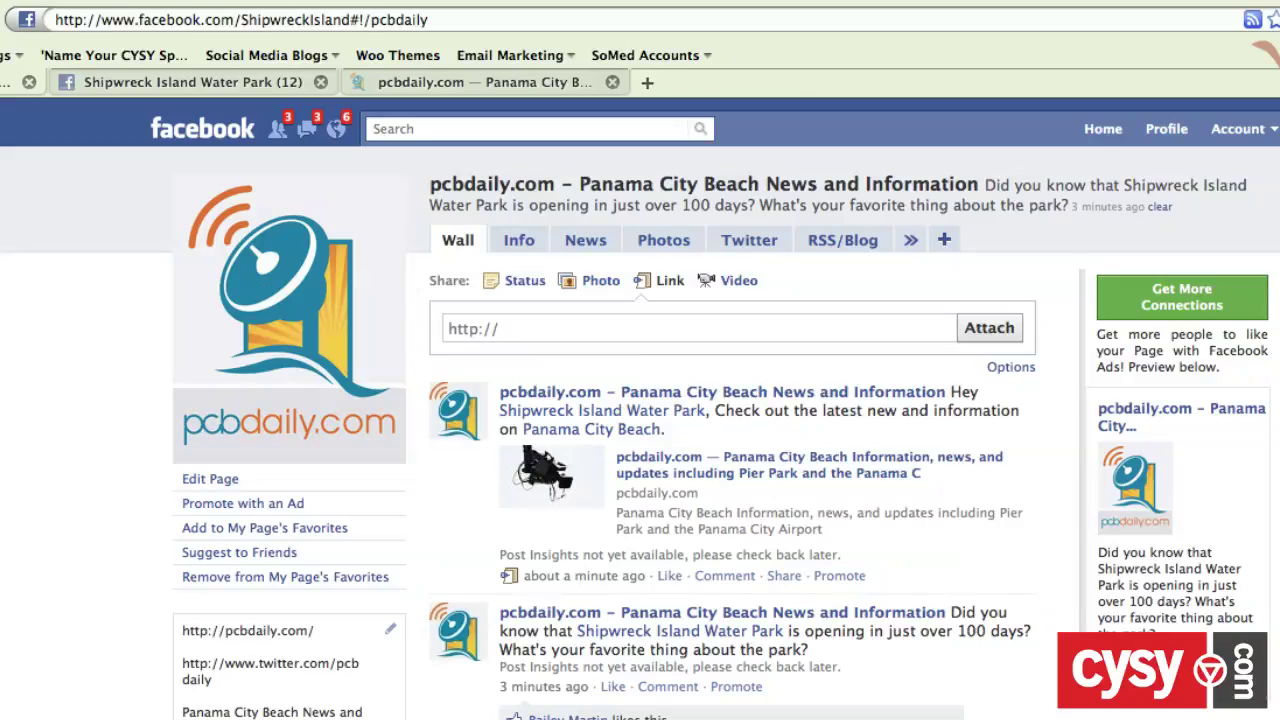
left_click(590, 338)
type("pcb")
key("BackSpace")
key("BackSpace")
key("BackSpace")
type("http://pcbdaily.com")
left_click(980, 333)
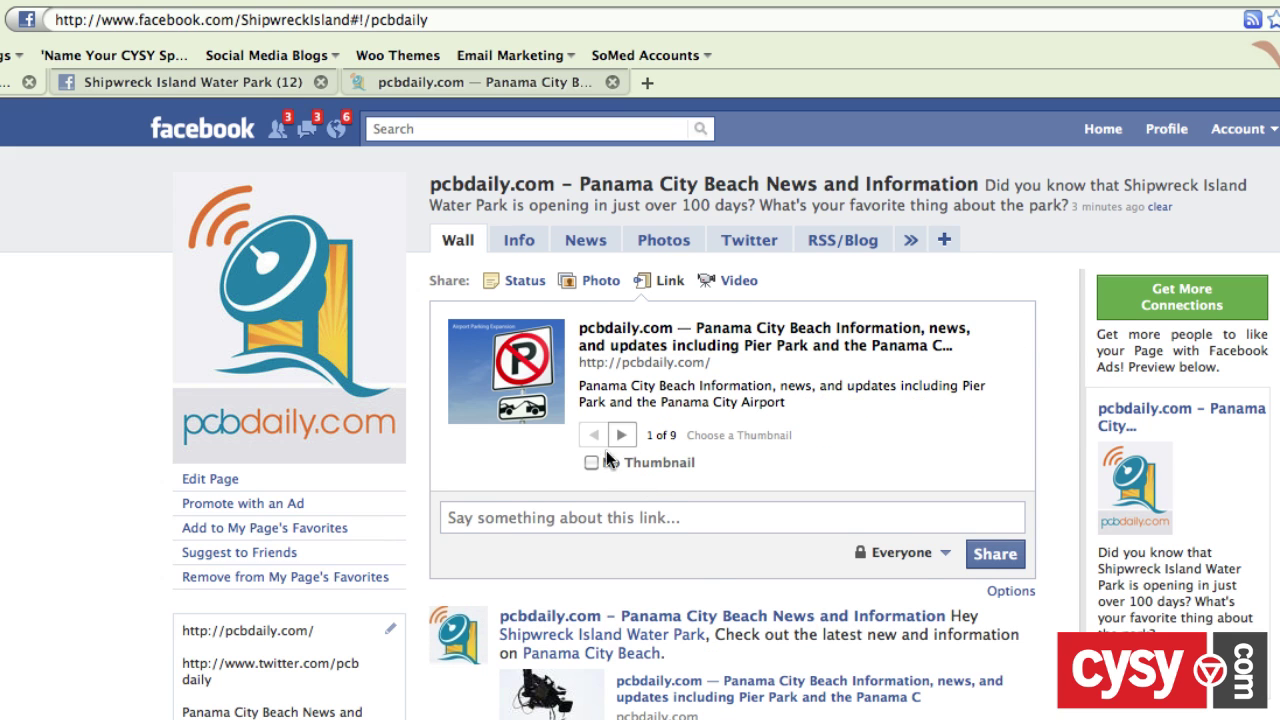
left_click(606, 458)
Write the message "Hey Shipwreck Island Water Park, check out the latest news and information" with the park's page tagged.
left_click(690, 491)
type("Hey @ship")
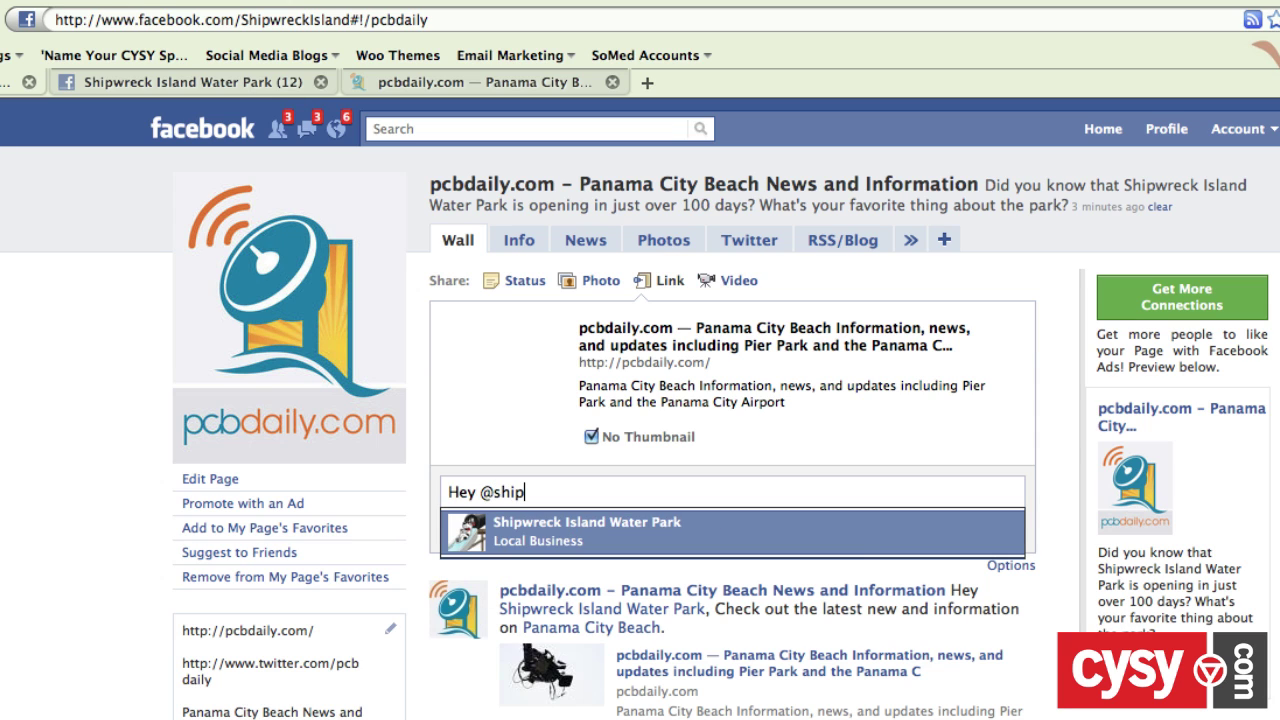
key("Return")
type(", che")
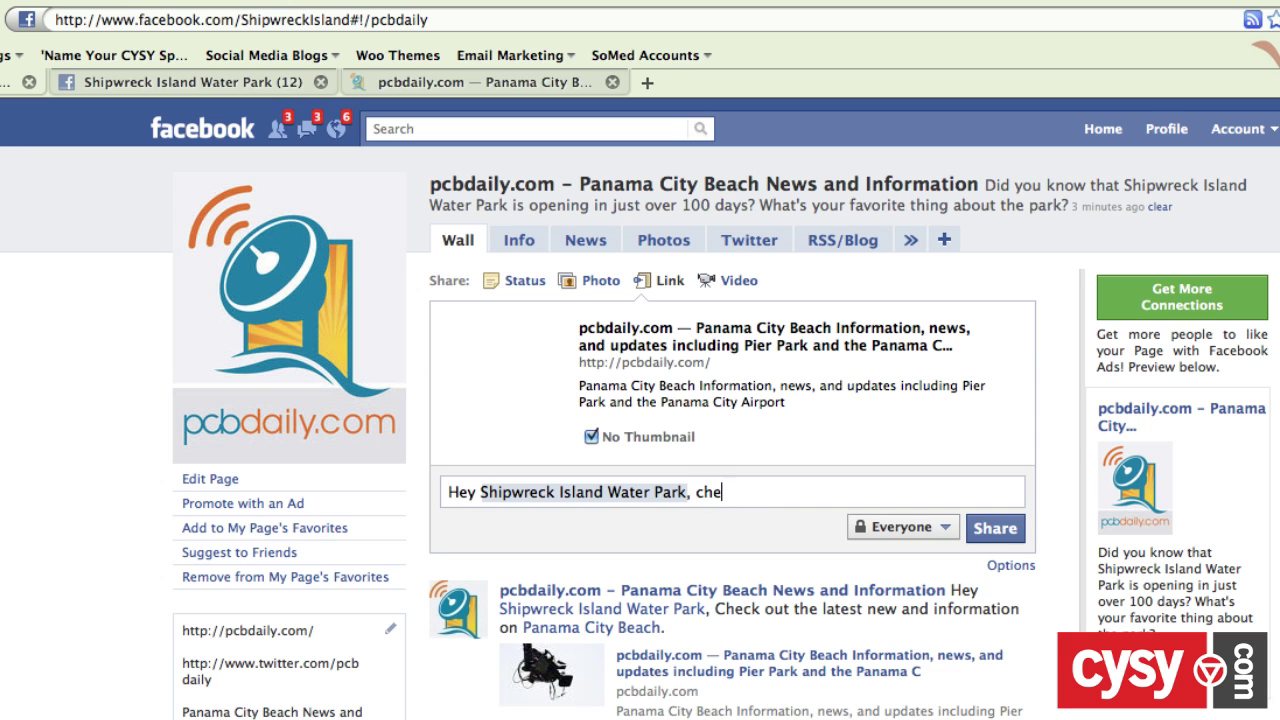
type("ck out the latest ")
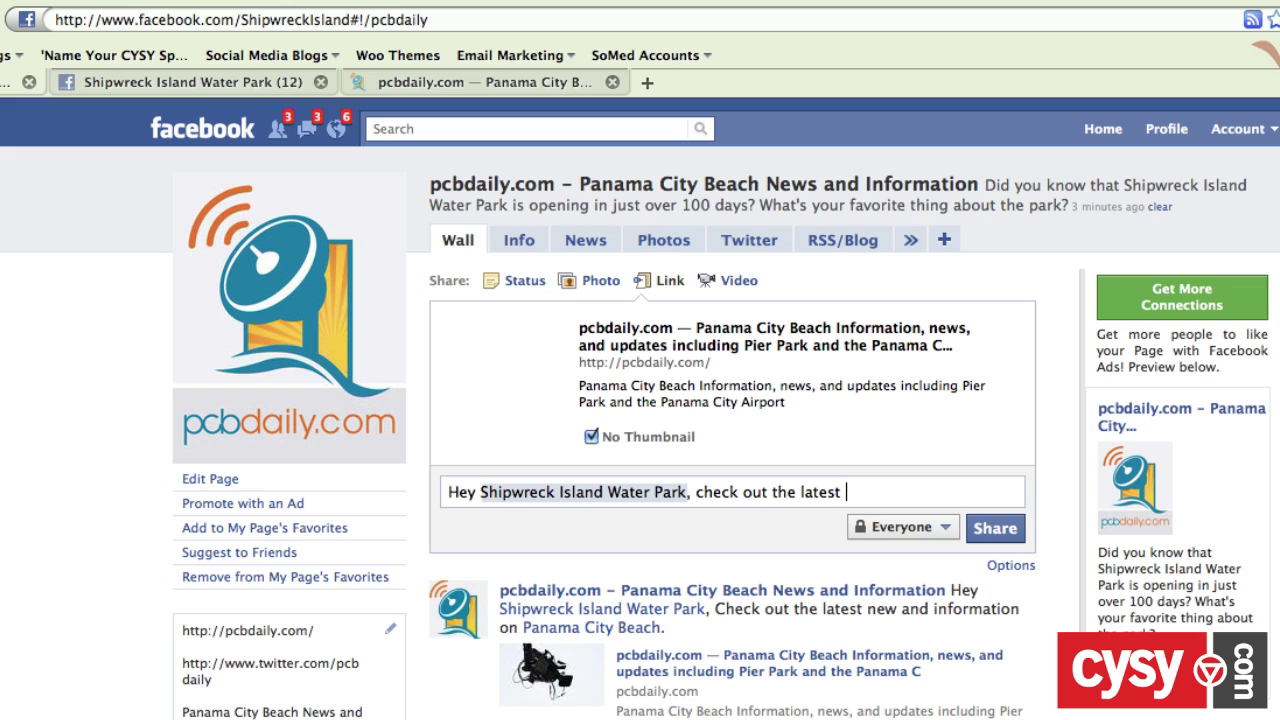
type("news and information")
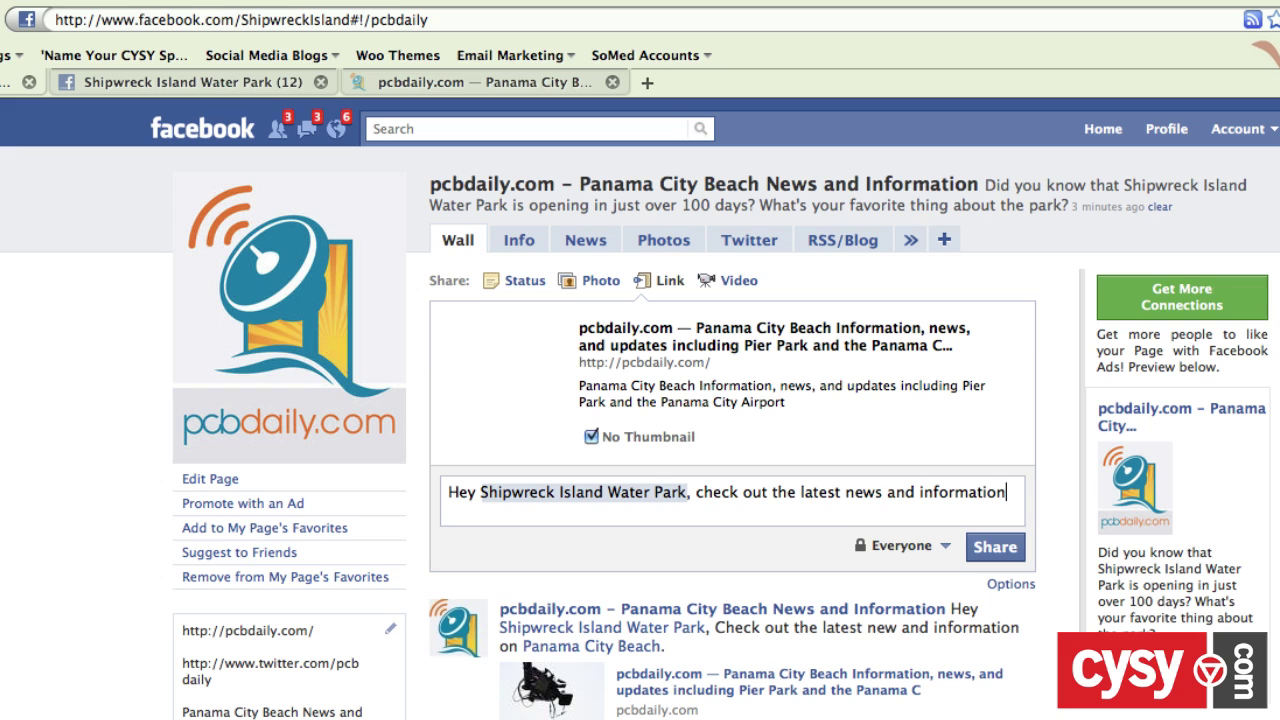
Complete the message with "about Panama City Beach." as plain text and share the link post.
type(" about panama.")
key("BackSpace")
key("BackSpace")
key("BackSpace")
key("BackSpace")
key("BackSpace")
key("BackSpace")
key("BackSpace")
type("Panam aCit")
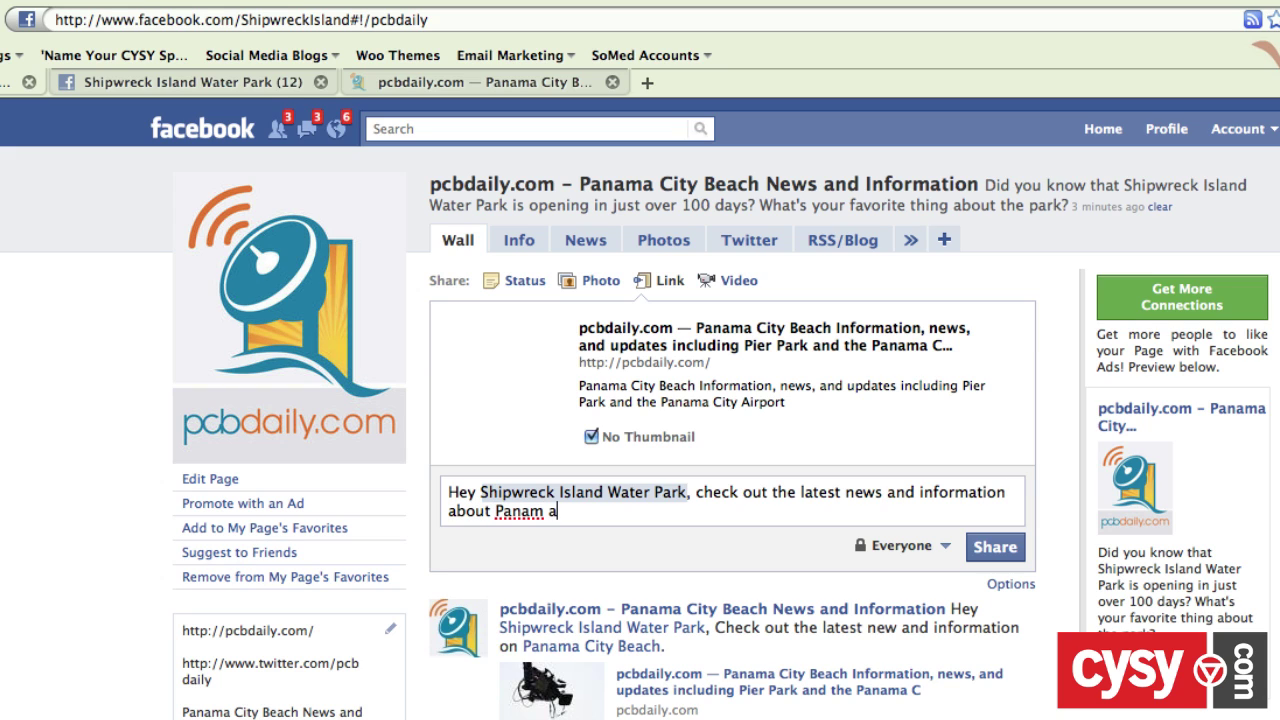
key("BackSpace")
key("BackSpace")
key("BackSpace")
key("BackSpace")
key("BackSpace")
type("a City Beach.")
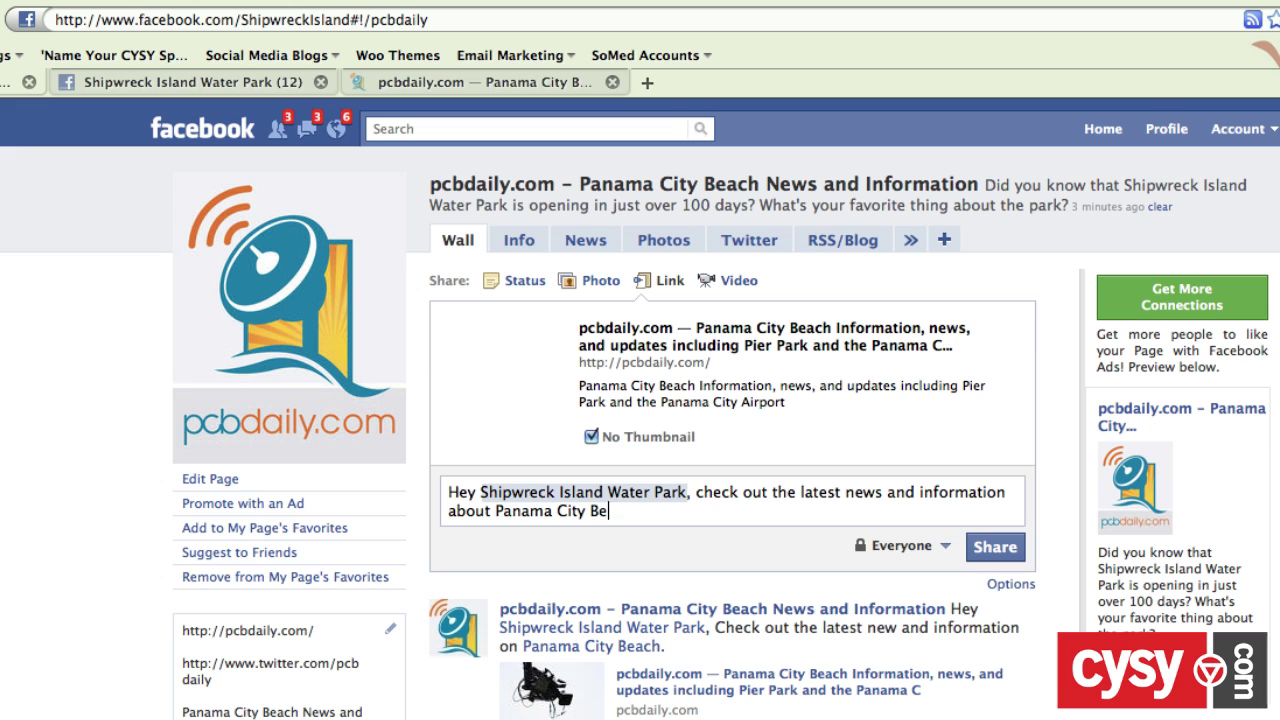
left_click(976, 551)
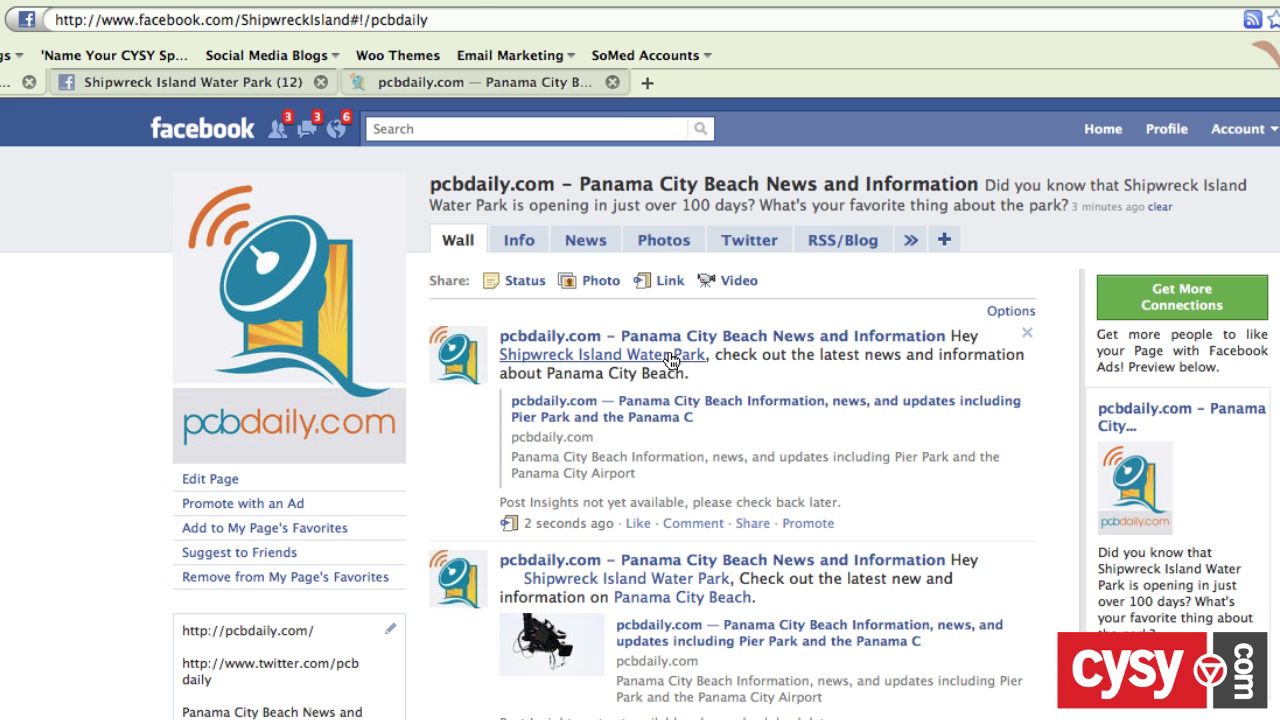
Look at the shared post on the tagged Shipwreck Island Water Park wall and check where its pcbdaily.com link leads.
left_click(700, 358)
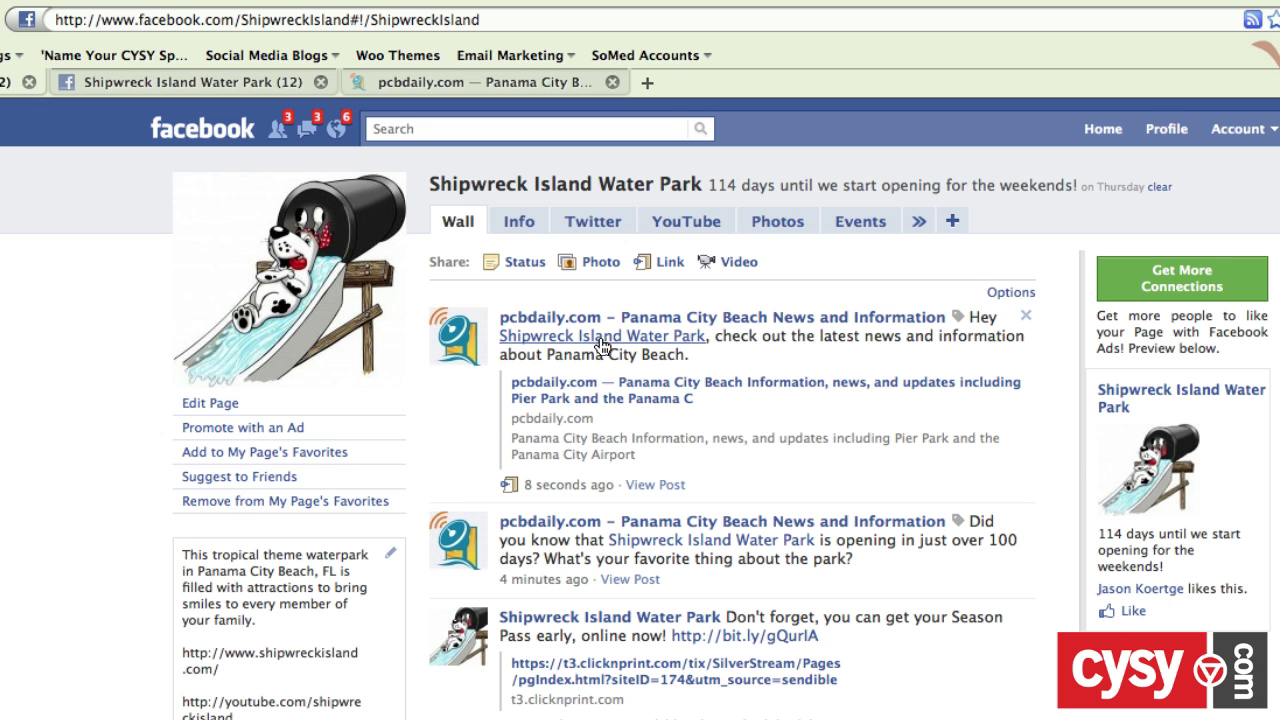
scroll(94, 407, "down", 4)
scroll(94, 423, "up", 4)
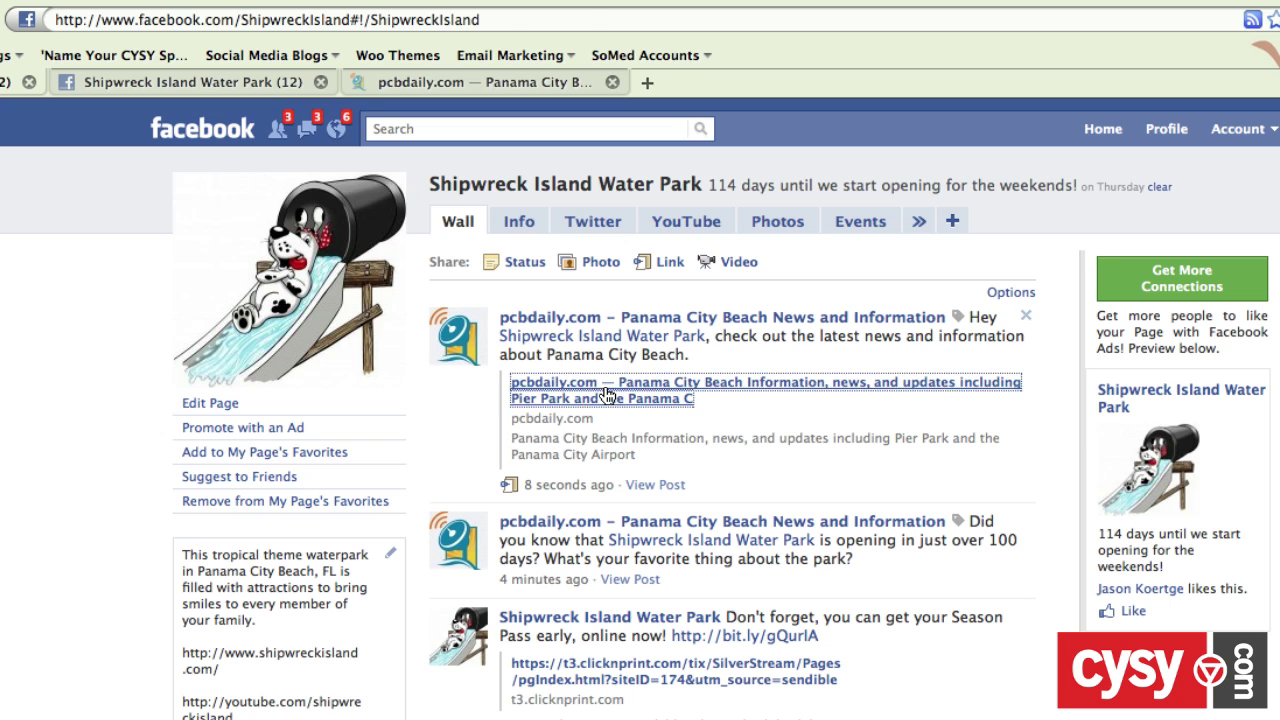
left_click(608, 396)
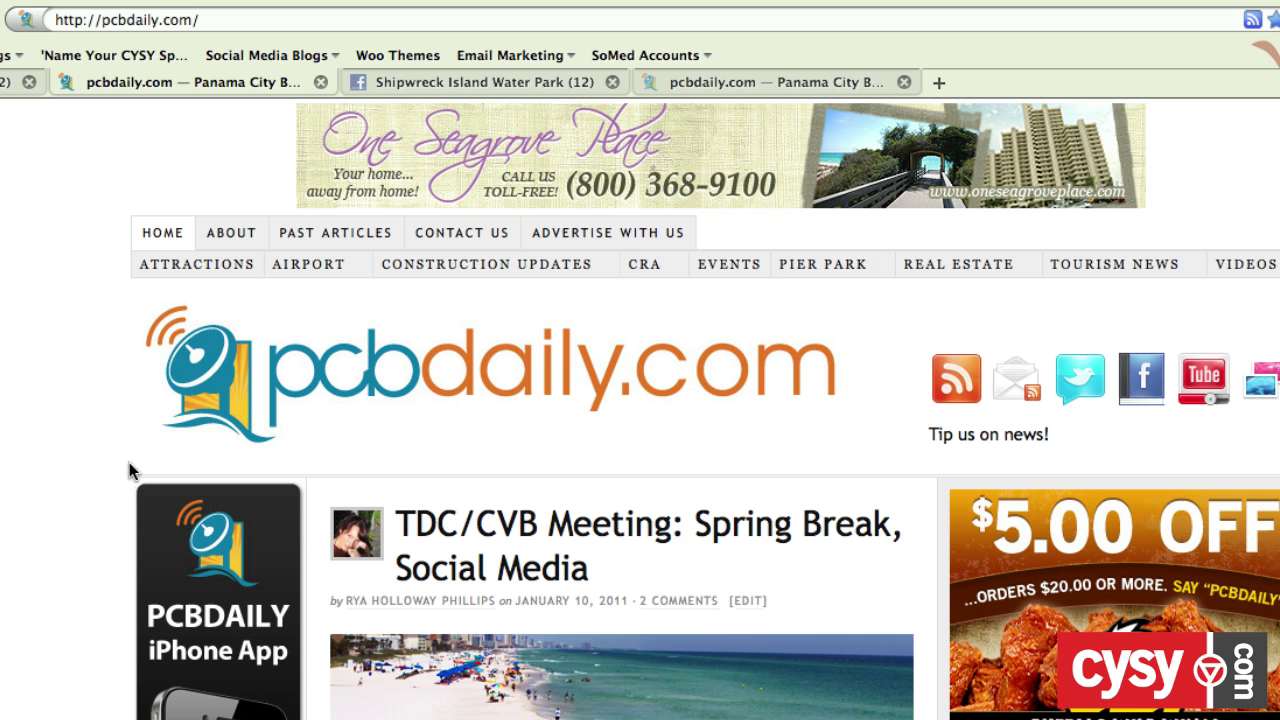
key("ctrl+Tab")
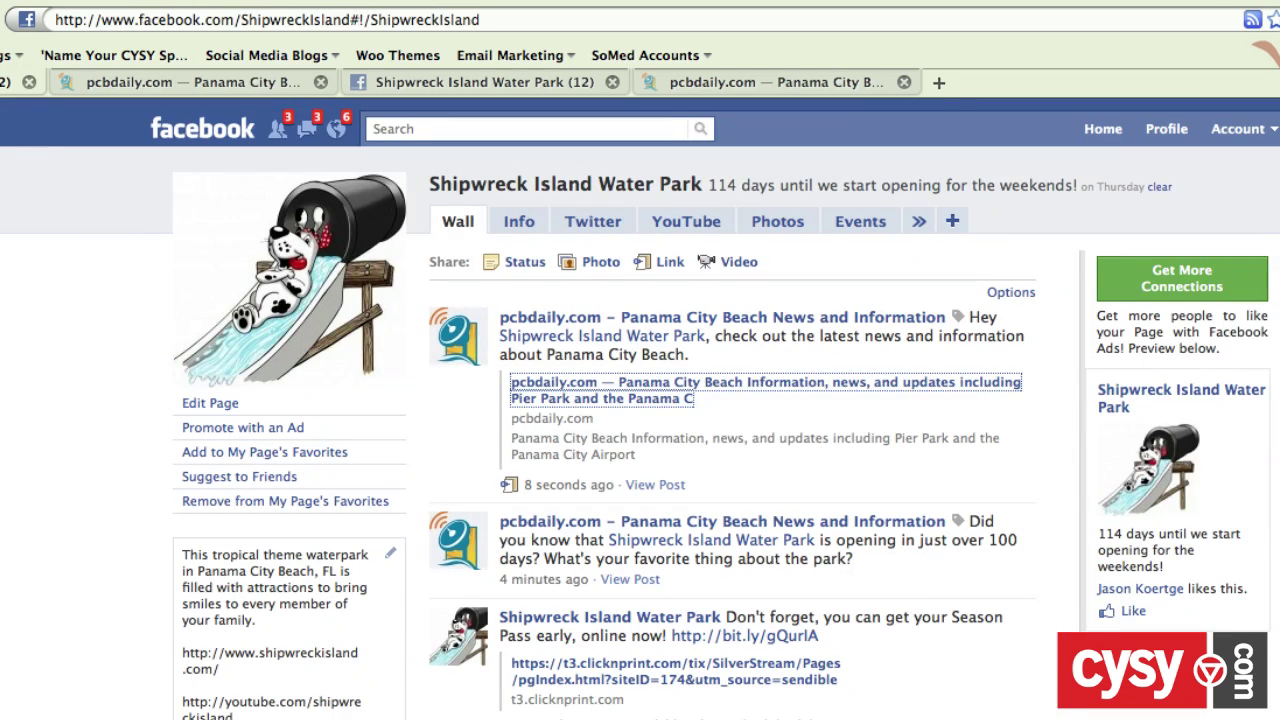
Return to the pcbdaily.com page and view the comment box under the newest link post without commenting.
left_click(626, 318)
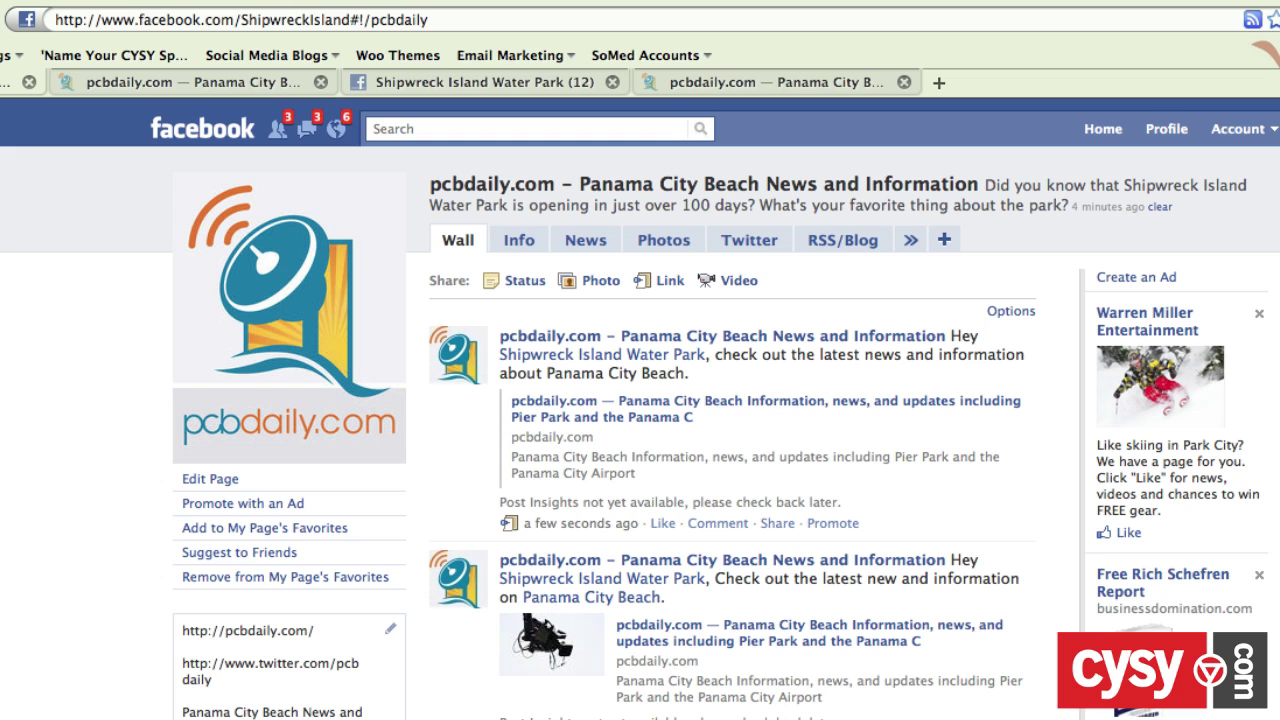
left_click(716, 523)
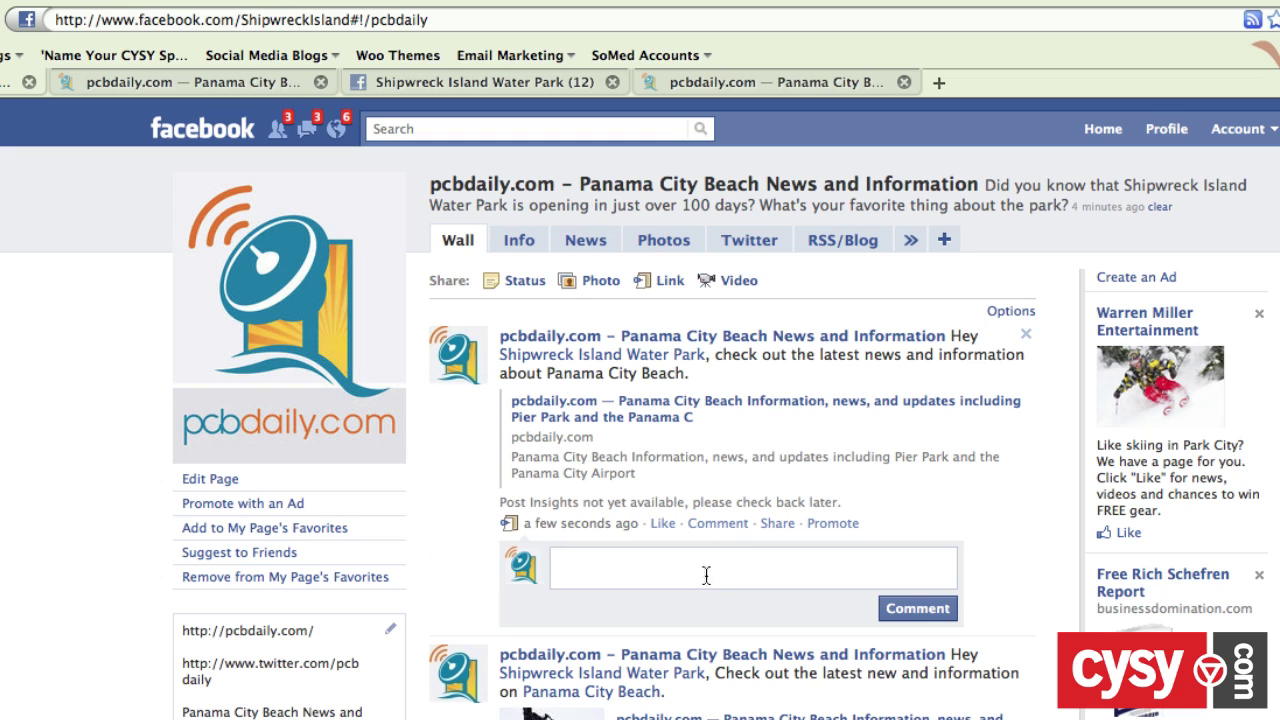
left_click(90, 558)
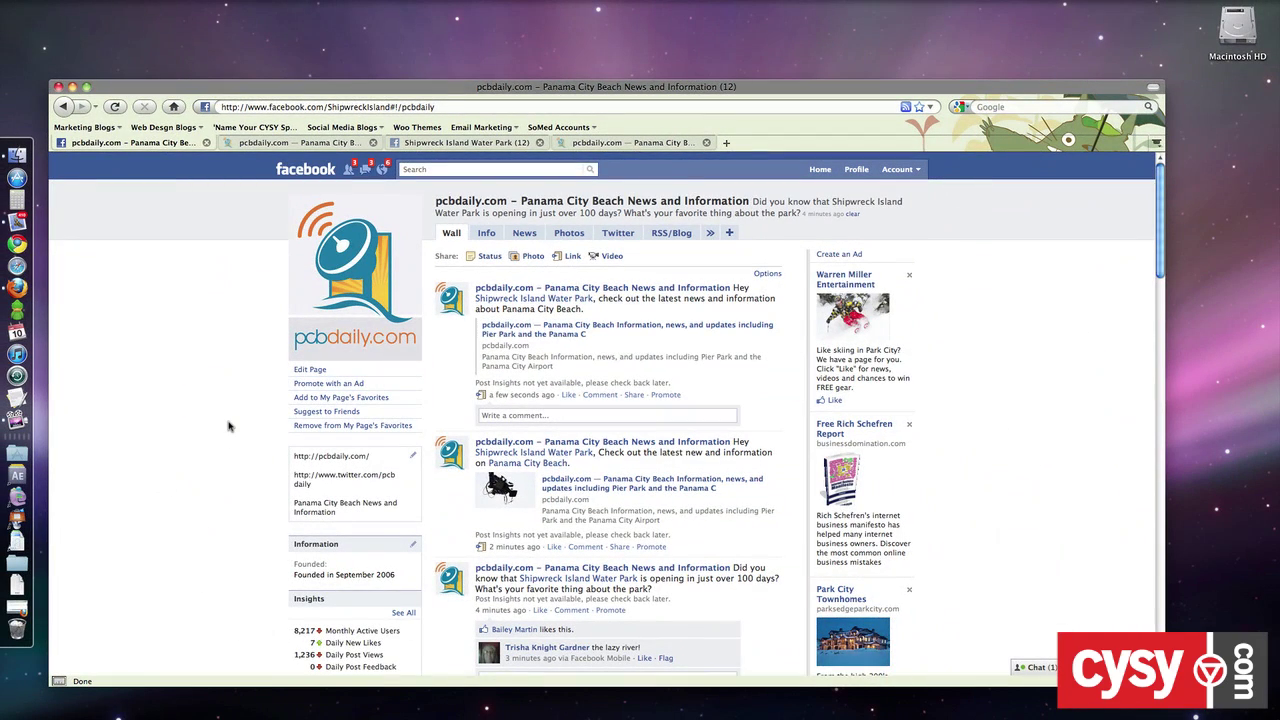